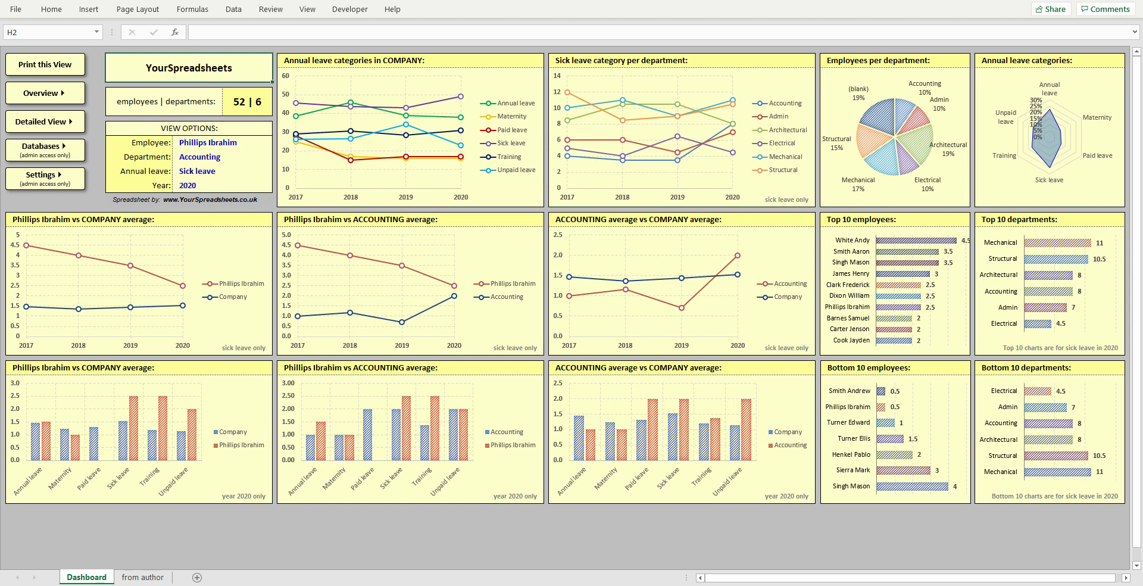
- Browse the Database sheet's entitlement, Start date, department filter and Employee ID headers
click(45, 146)
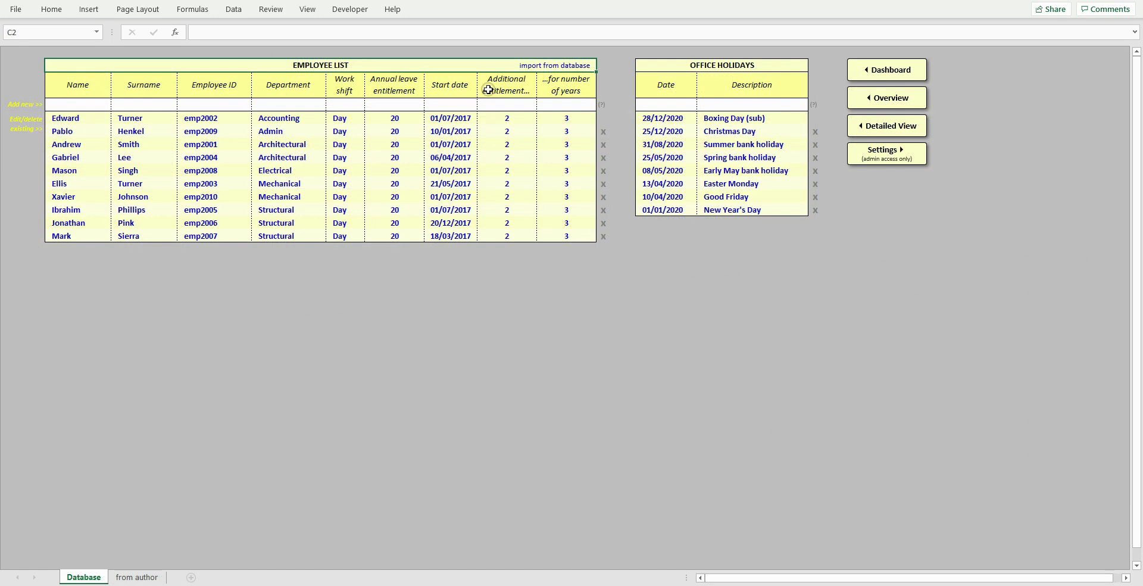
click(506, 89)
drag(512, 91, 562, 92)
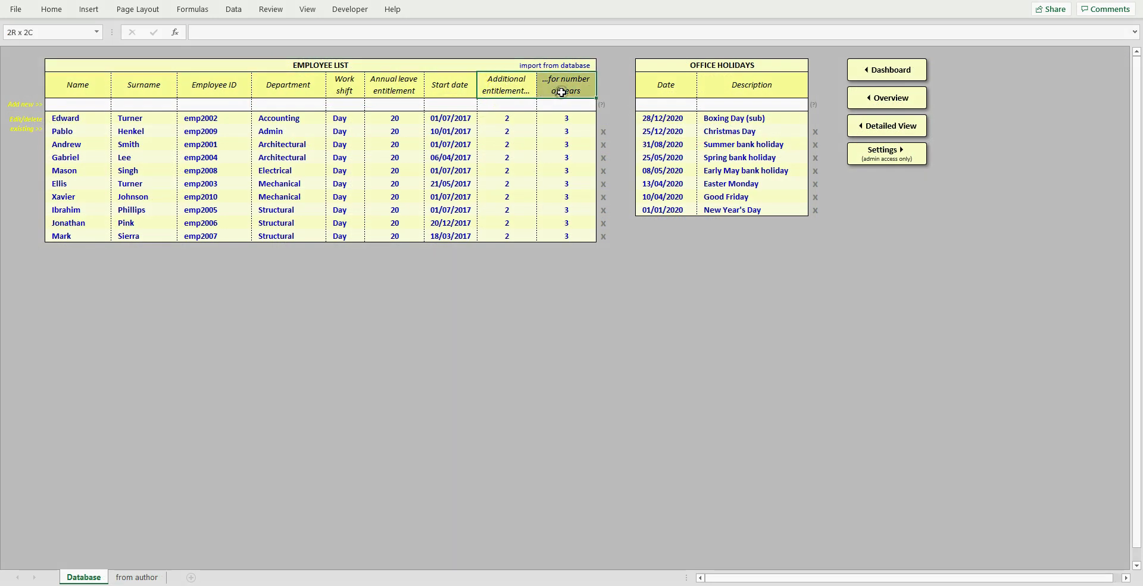
click(194, 64)
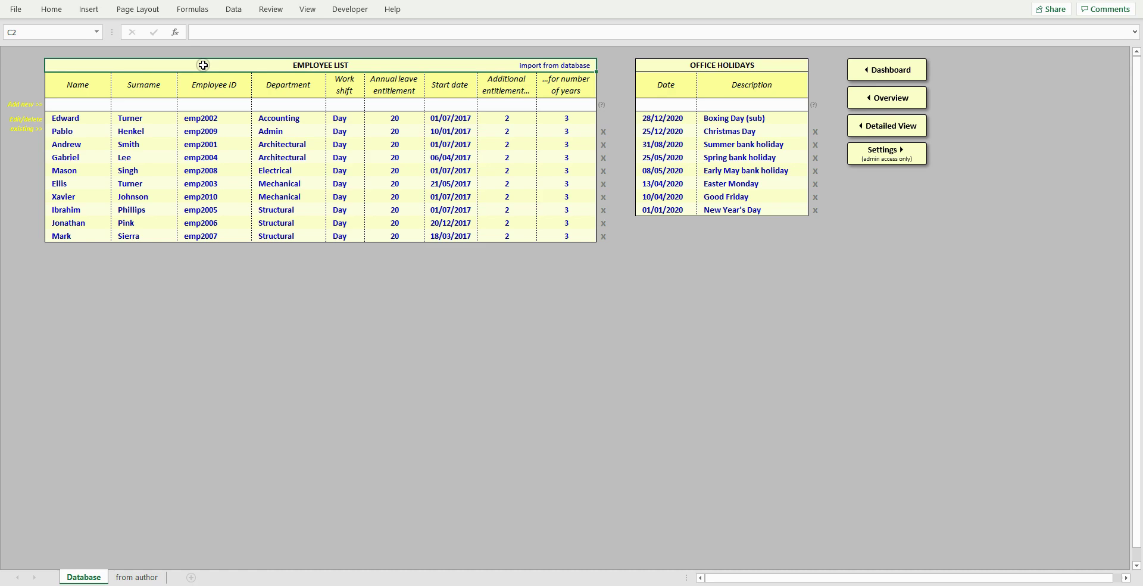
click(453, 86)
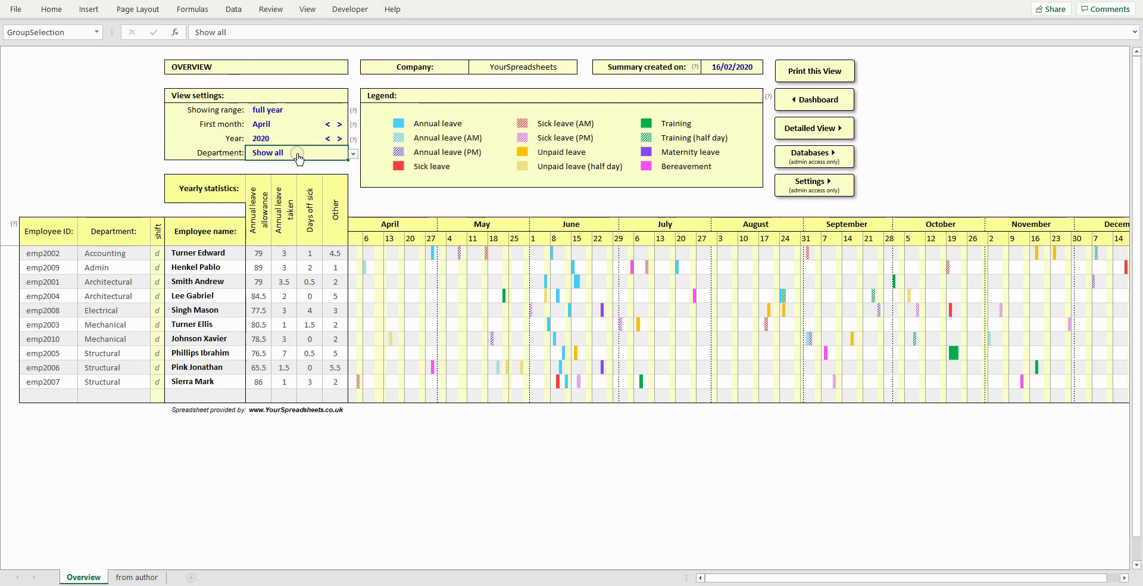
key(alt+Down)
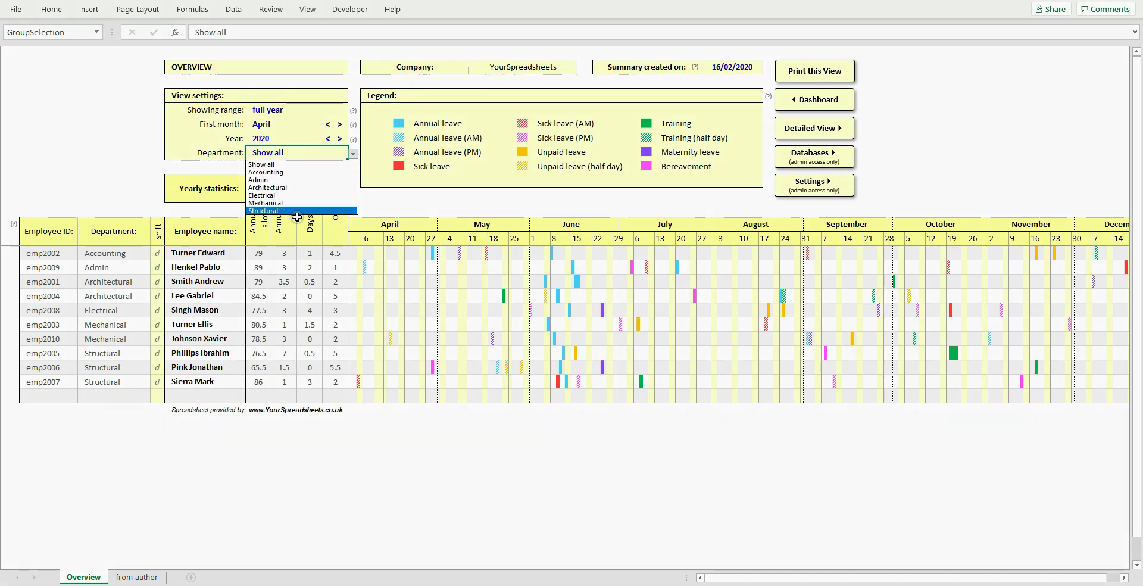
key(Escape)
click(65, 239)
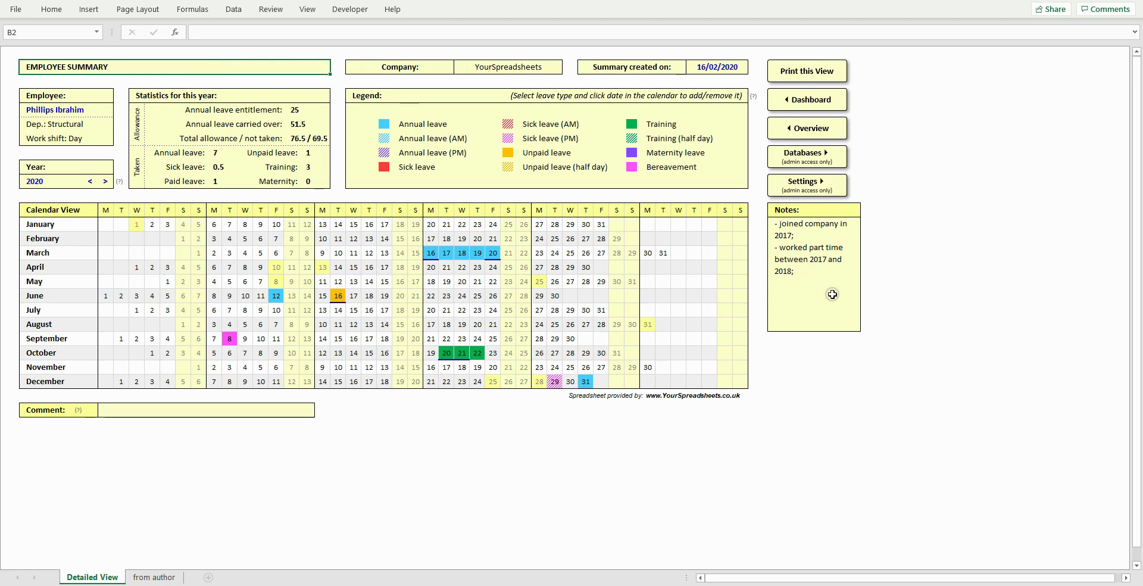
- Inspect the employee notes and default comment list, then go to the Settings sheet
click(832, 294)
click(309, 410)
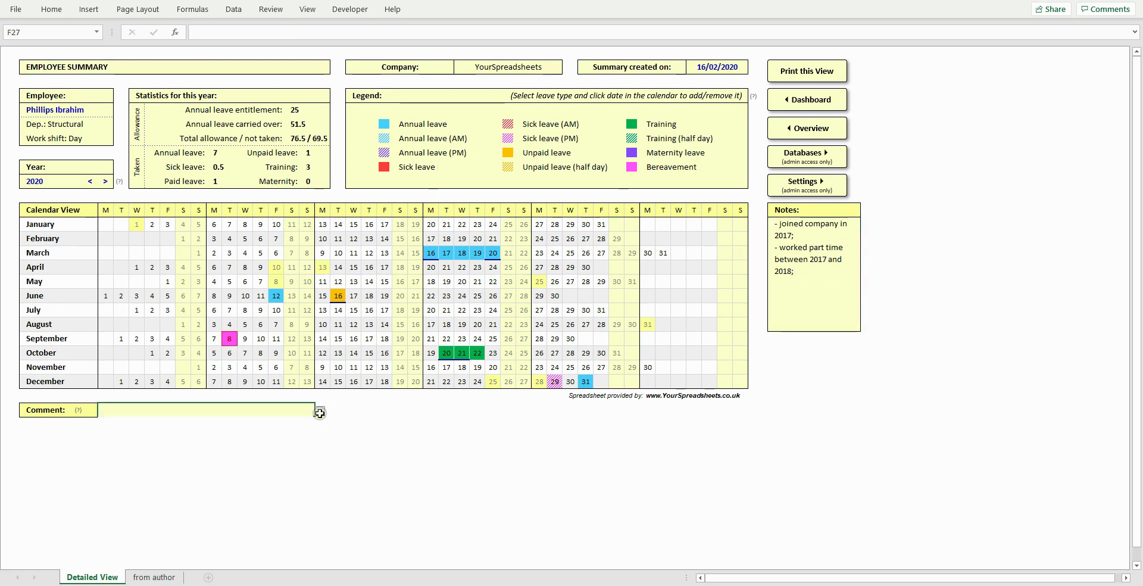
click(319, 411)
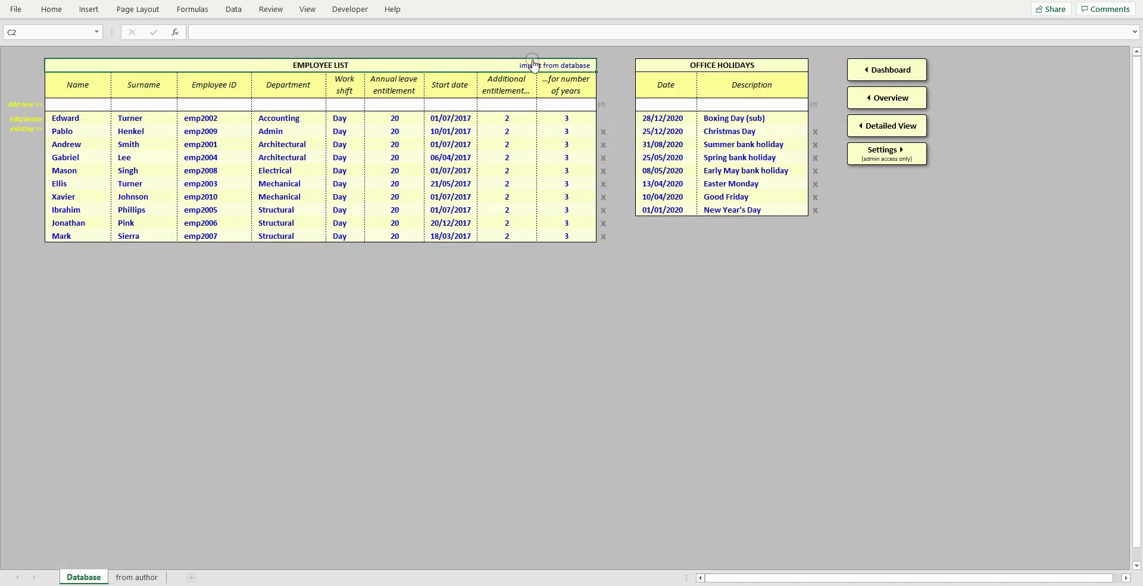
click(533, 64)
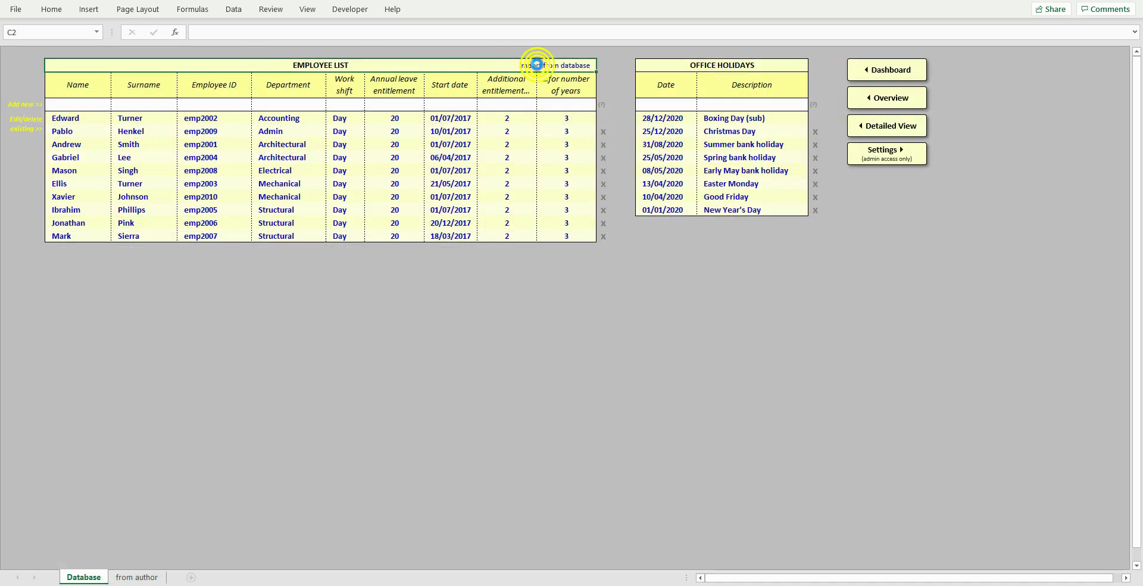
- Keep the date format as DMY and review the Sort employee list by options
click(536, 302)
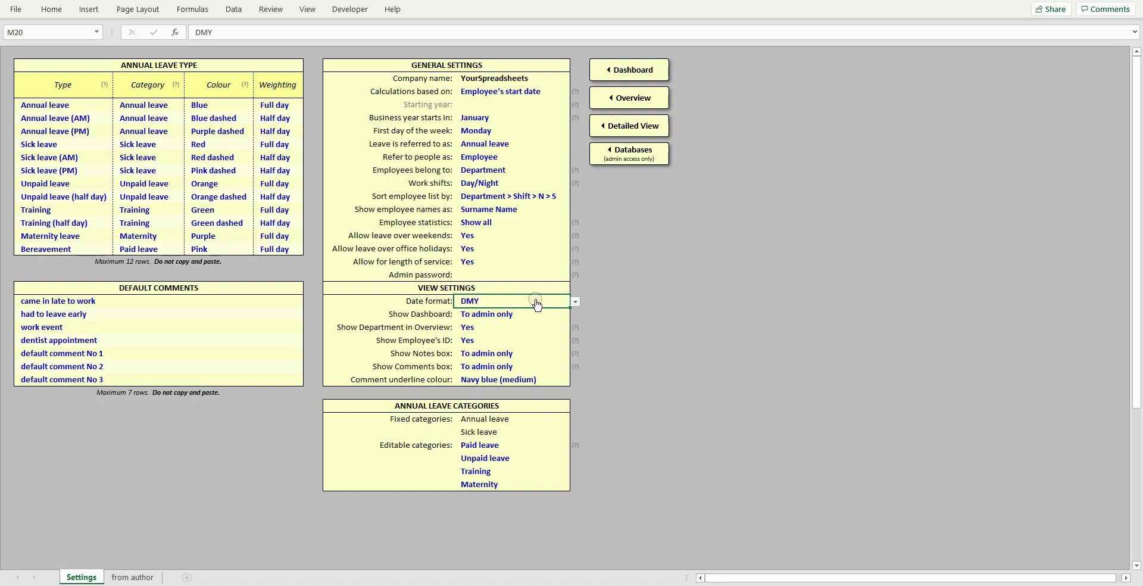
key(alt+Down)
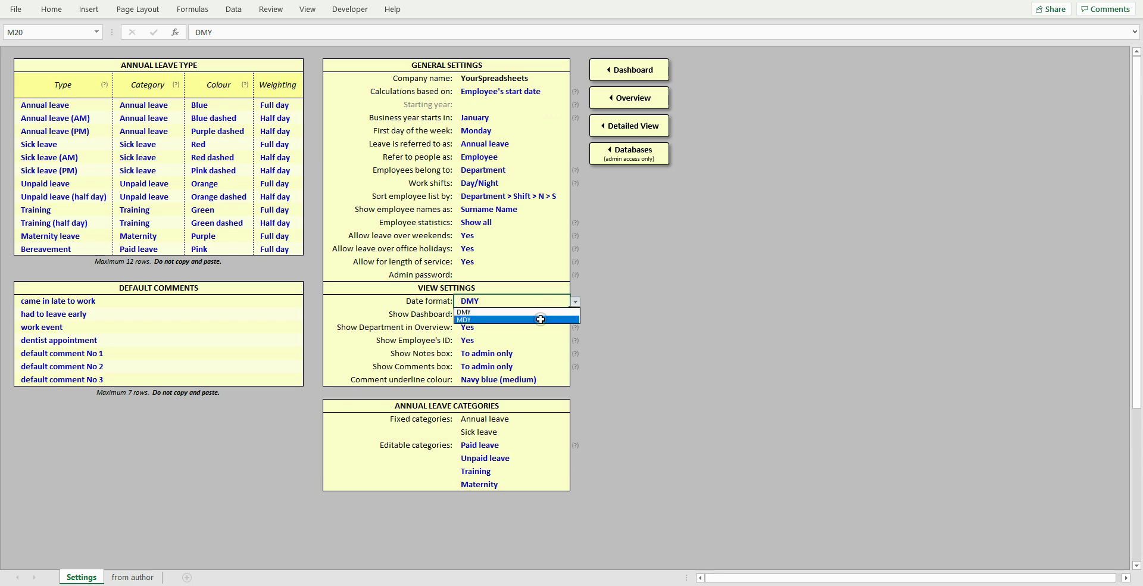
click(542, 311)
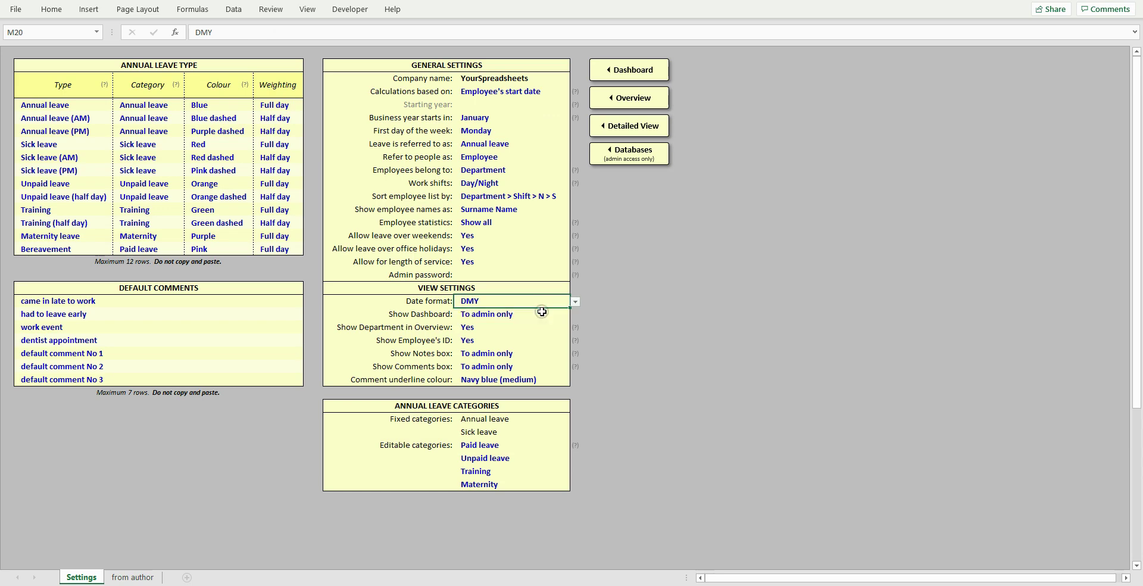
click(565, 198)
key(alt+Down)
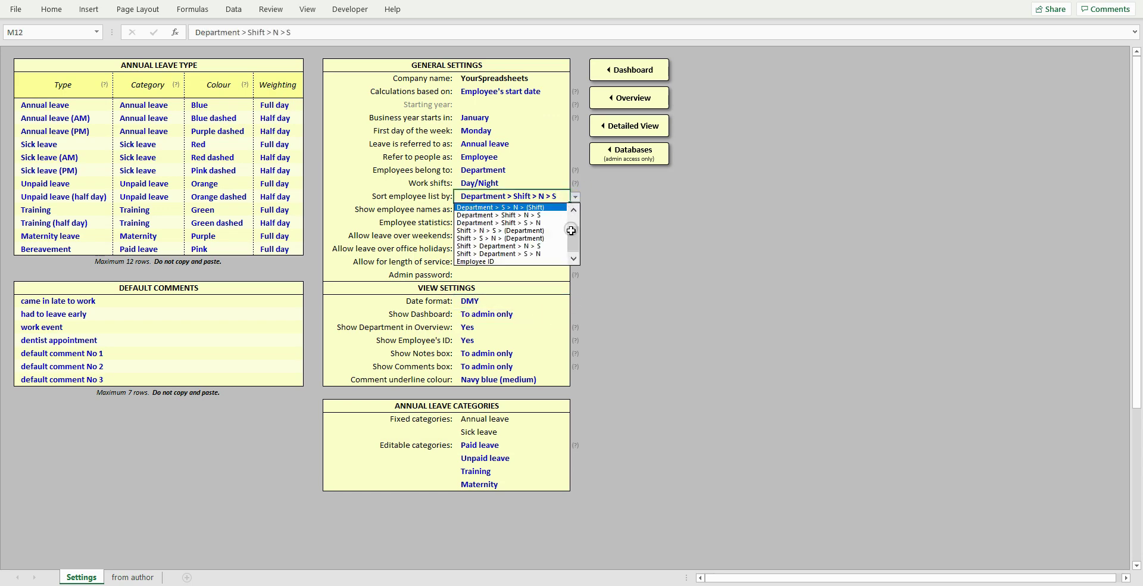
drag(569, 212, 571, 245)
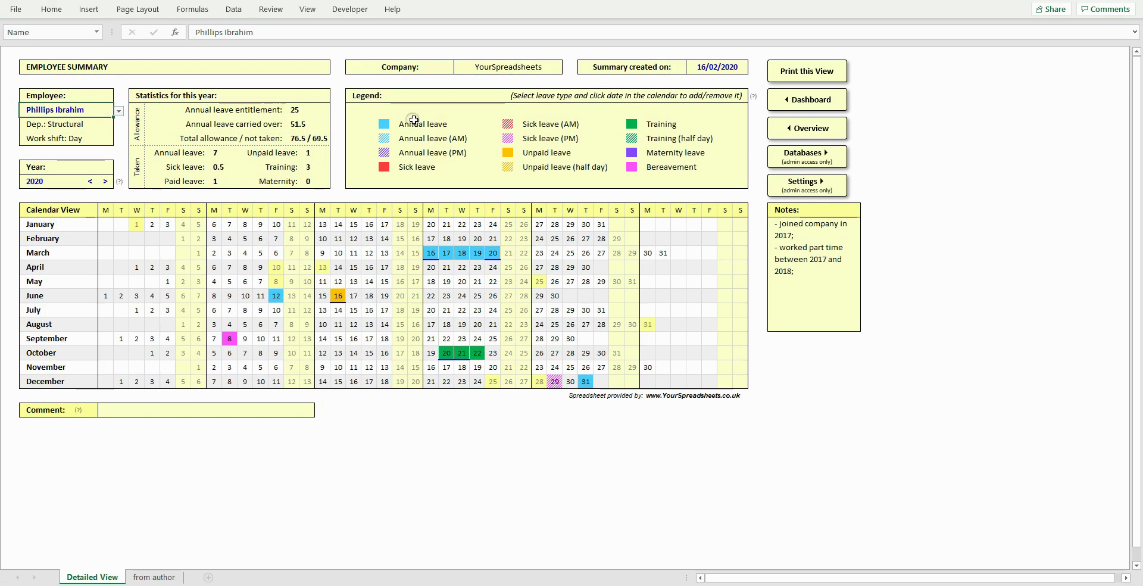
- Book annual leave on February 12–14 and April 16–17, then pick Annual leave (AM) for February 13
click(413, 120)
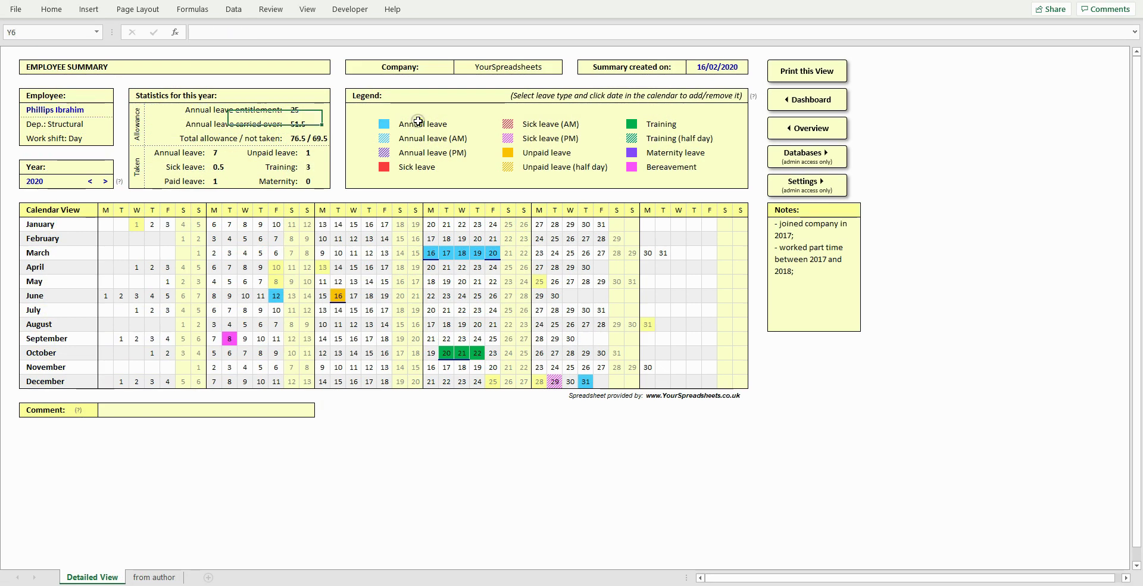
click(354, 239)
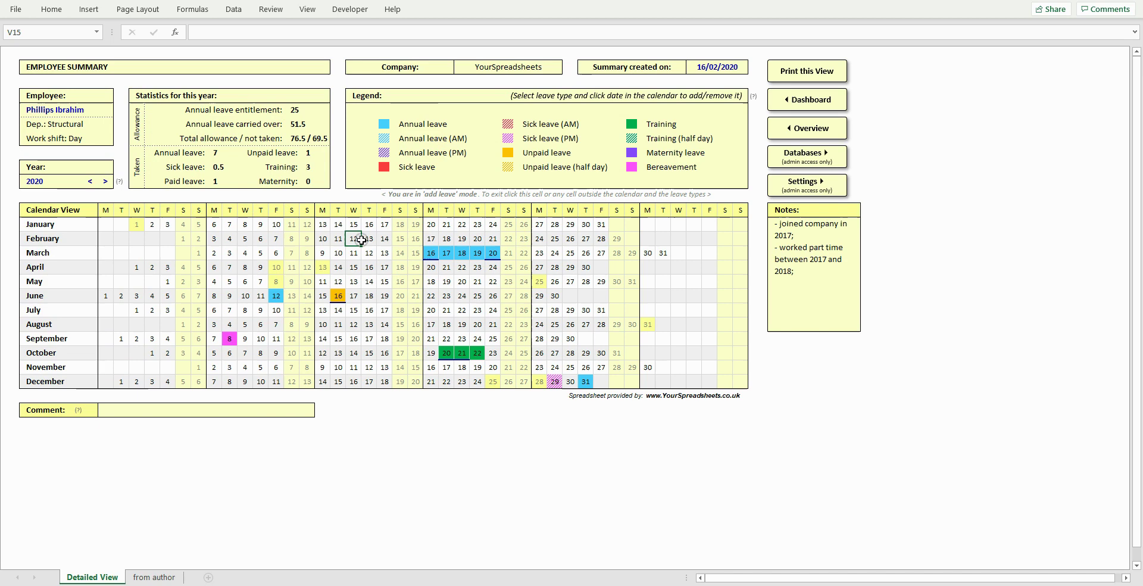
click(374, 238)
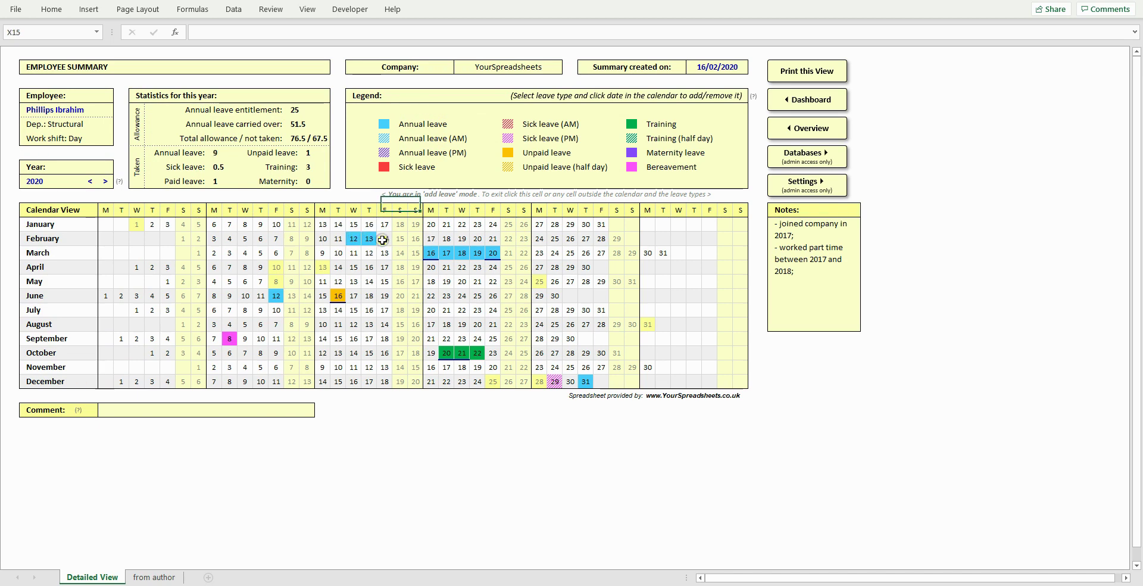
click(385, 238)
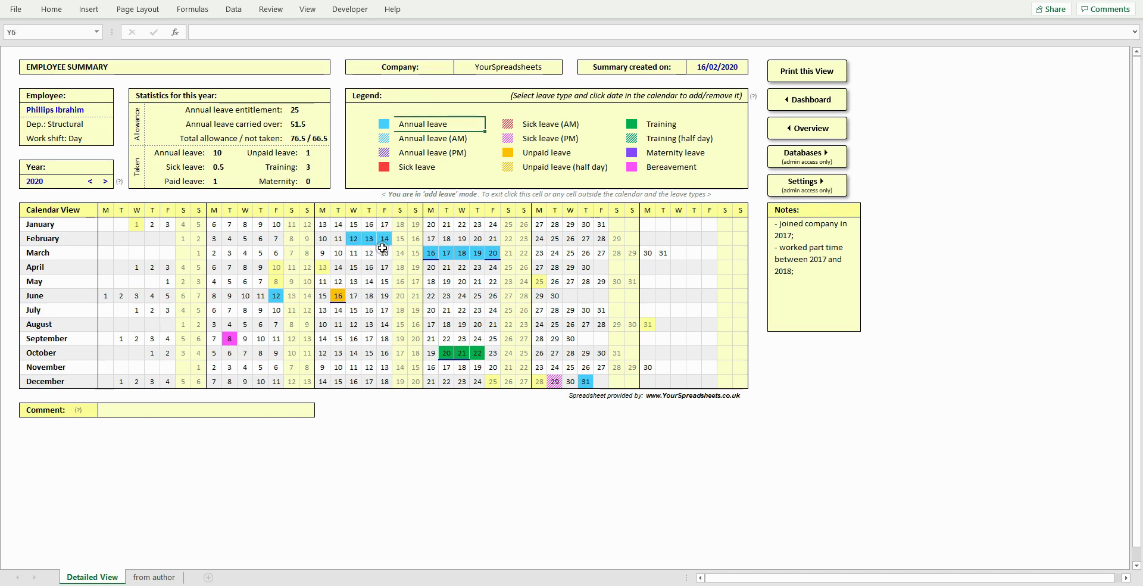
click(384, 267)
click(369, 266)
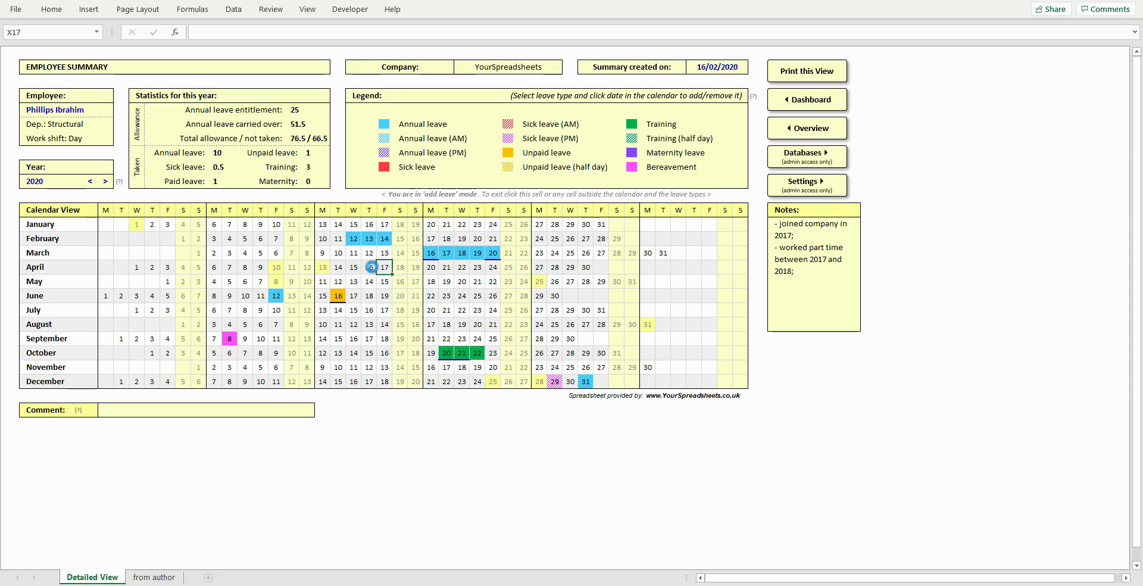
click(411, 139)
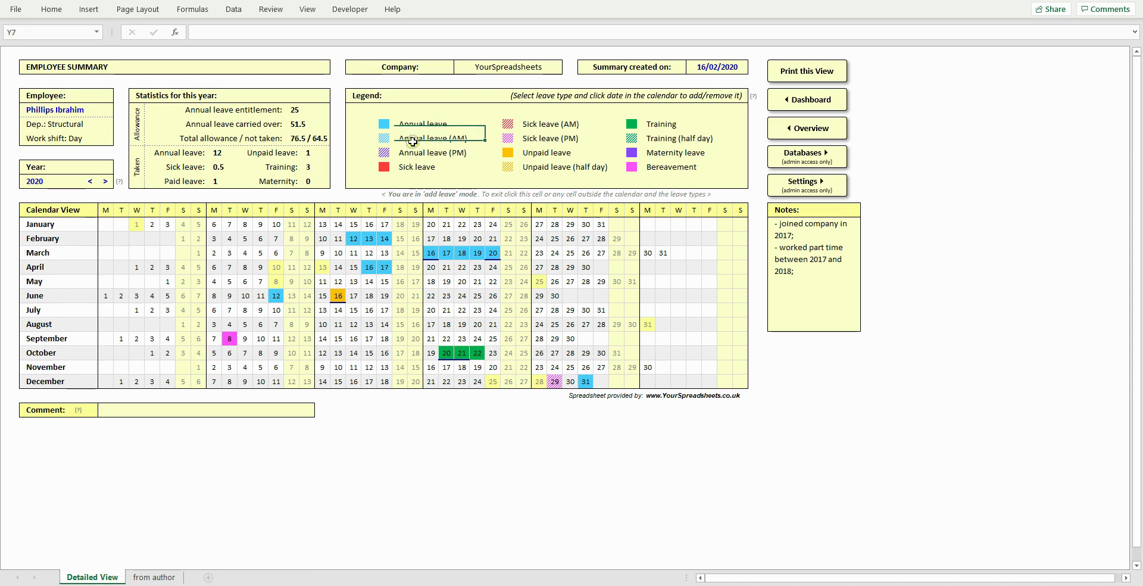
click(374, 245)
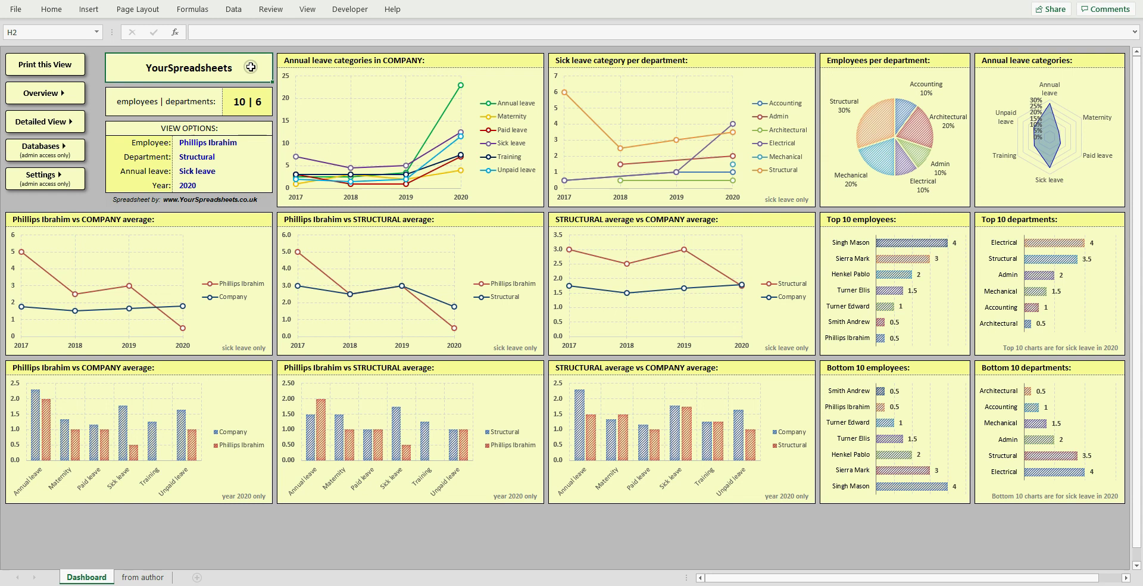
- Cycle through the Dashboard's Employee, Department, Annual leave and Year view options
click(256, 143)
click(262, 156)
click(262, 171)
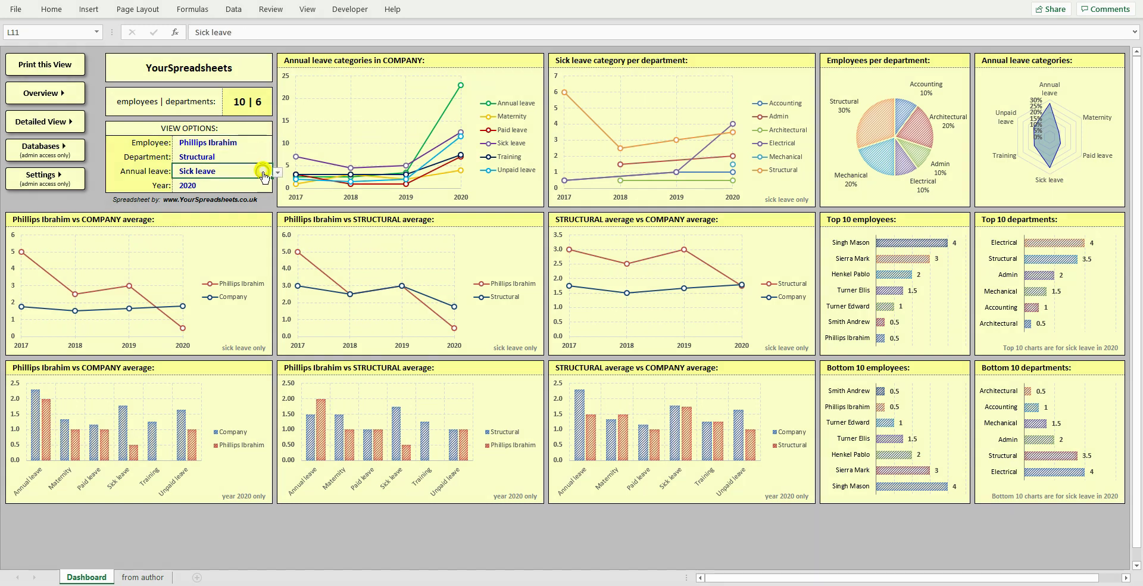
click(261, 185)
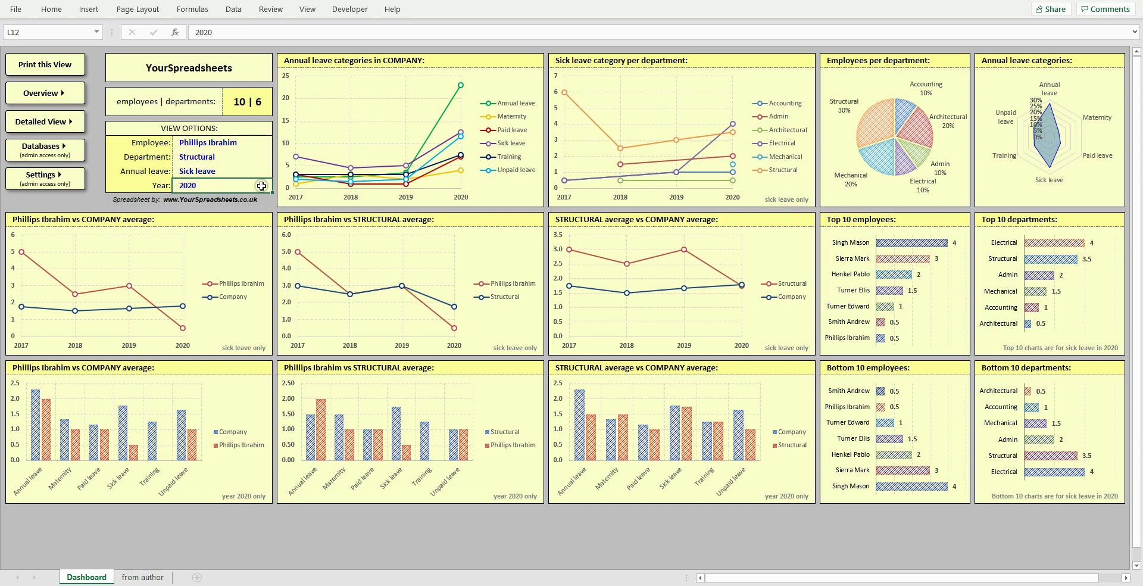
- Review the comparison and Top 10 chart titles, then switch to the Overview sheet
click(238, 217)
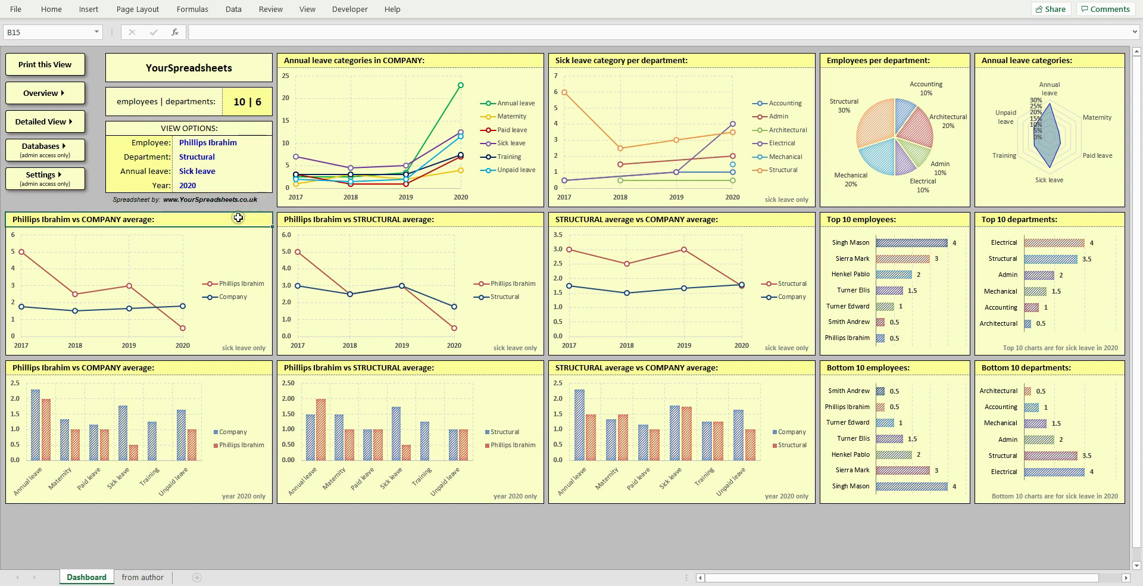
click(468, 222)
click(760, 217)
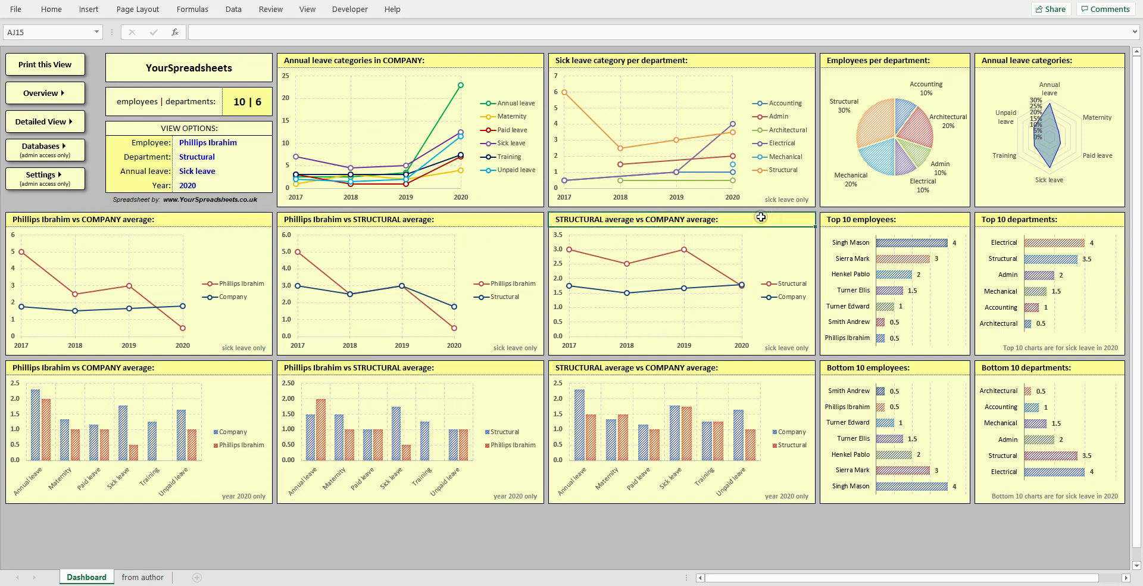
click(923, 218)
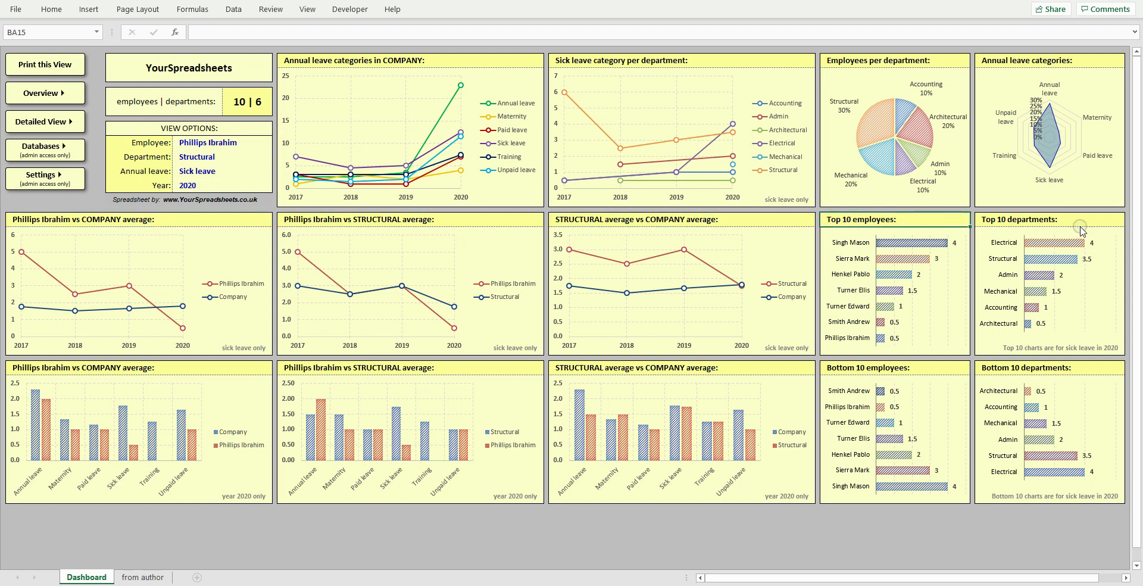
click(1084, 219)
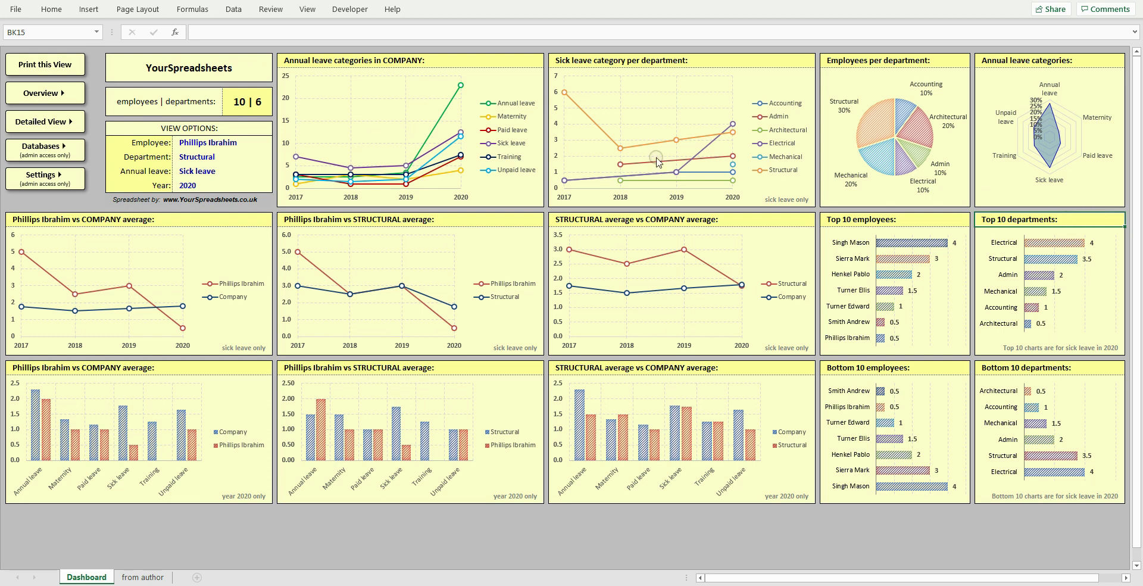
click(54, 91)
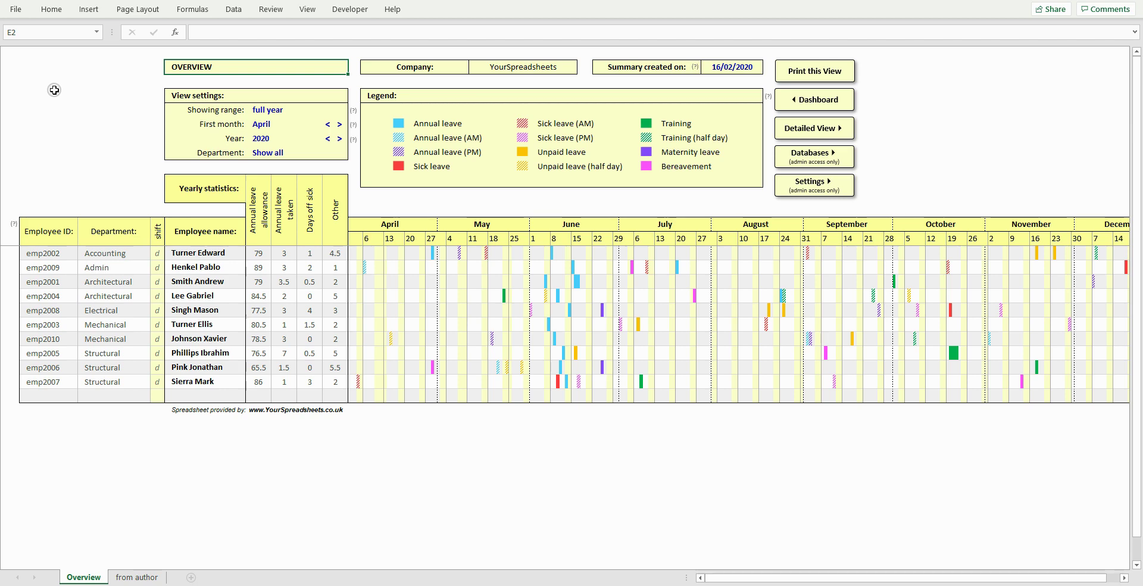
click(320, 108)
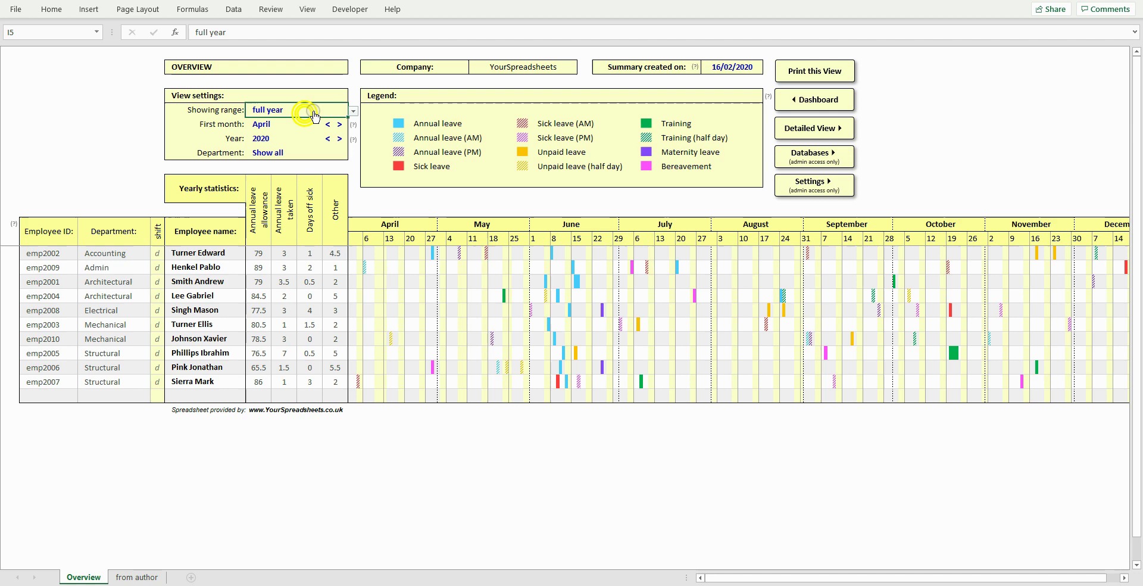
key(alt+Down)
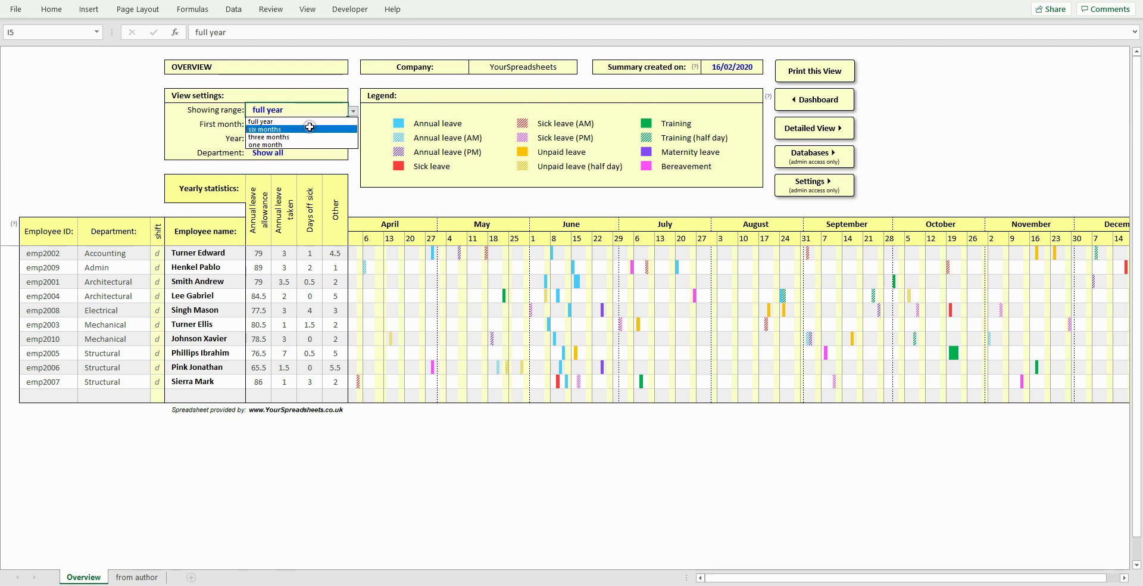
click(309, 136)
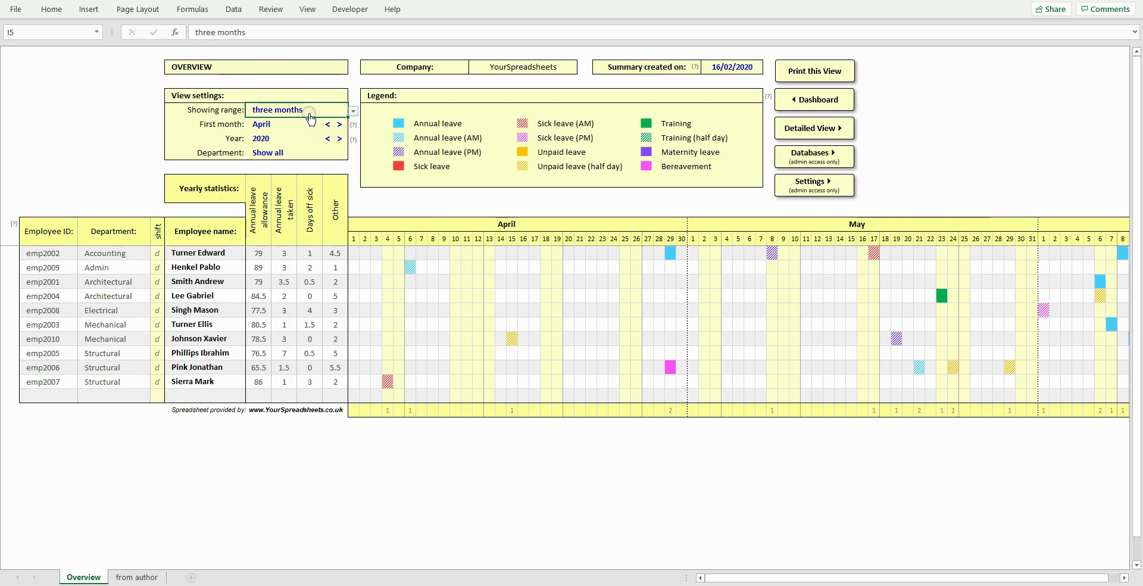
key(alt+Down)
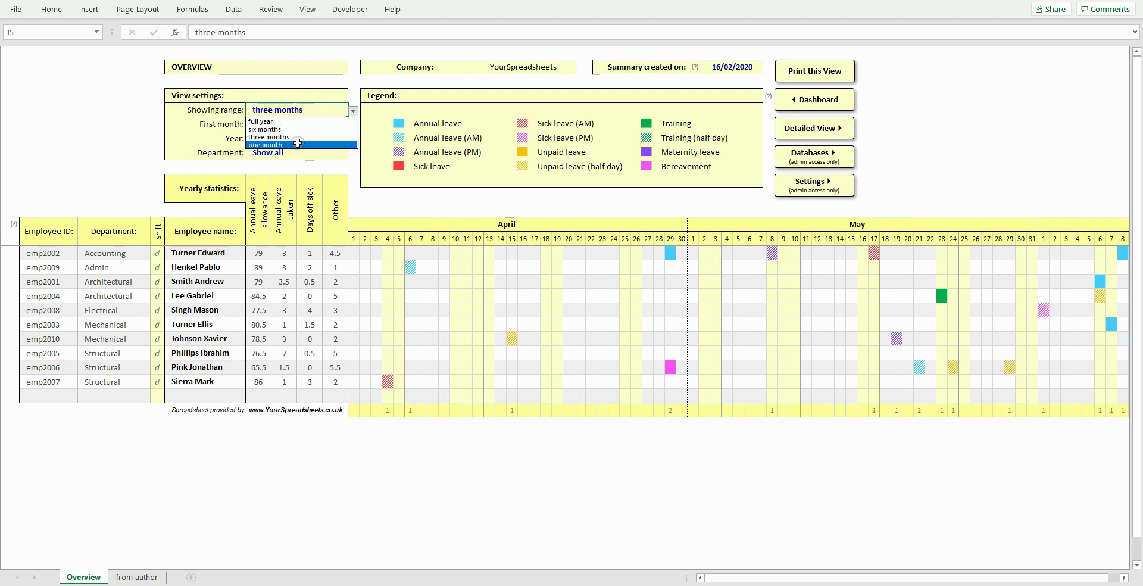
click(297, 143)
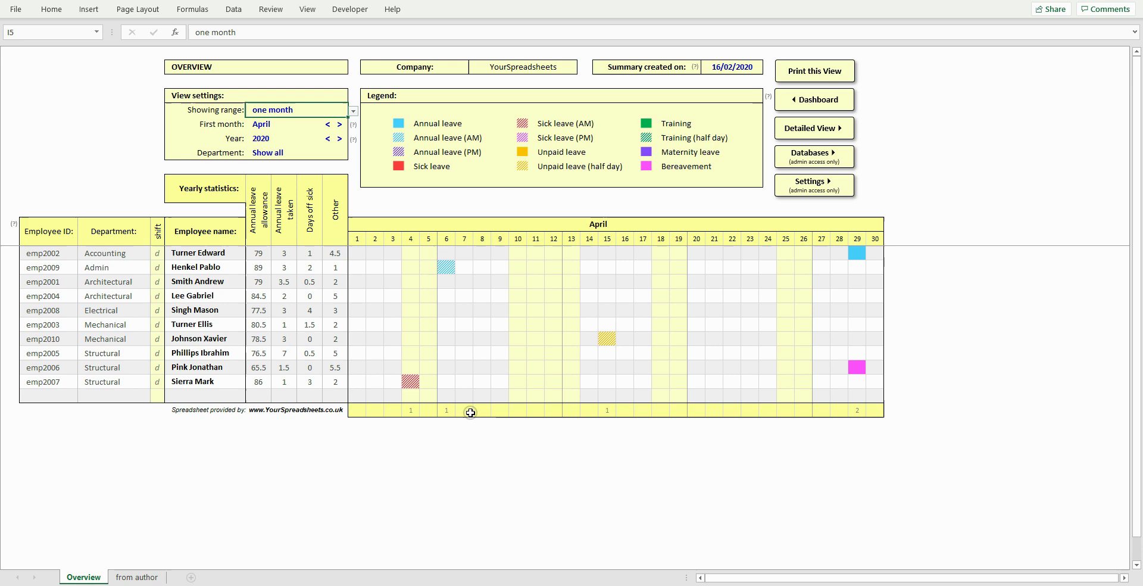
click(313, 112)
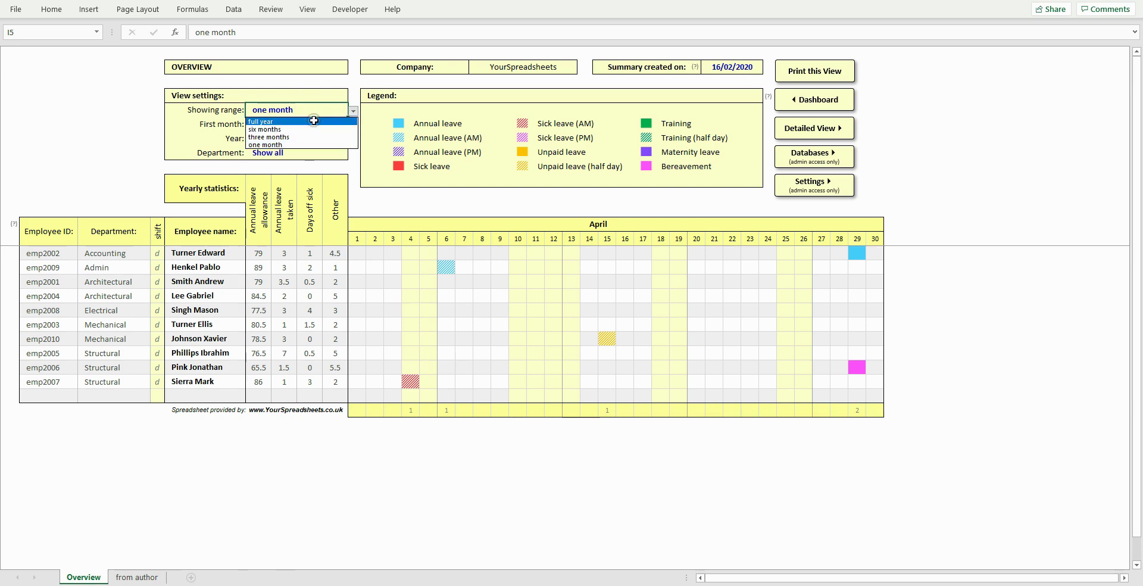
click(320, 121)
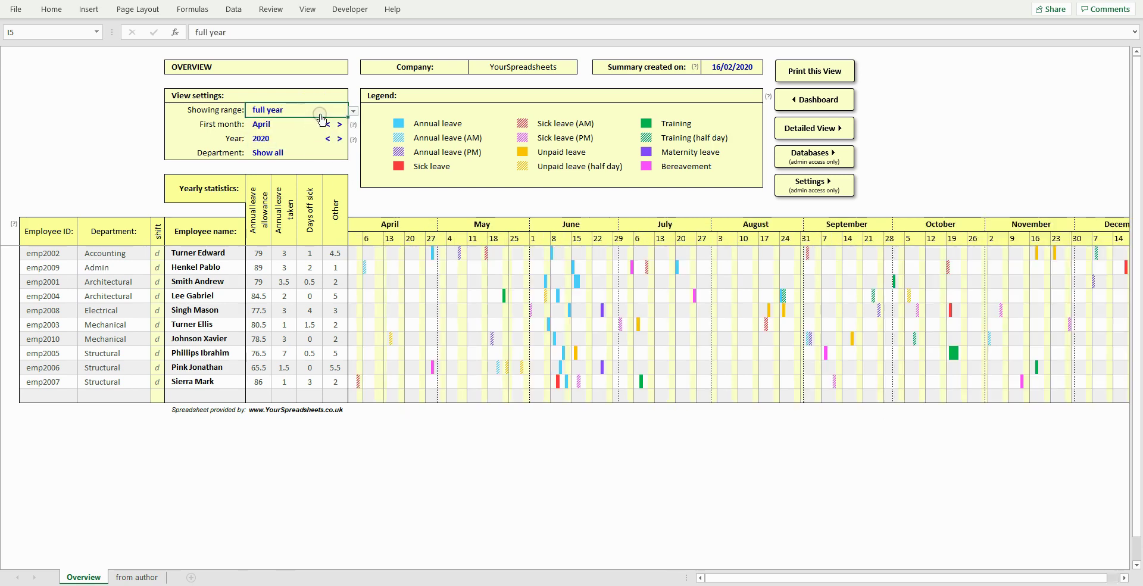
click(327, 139)
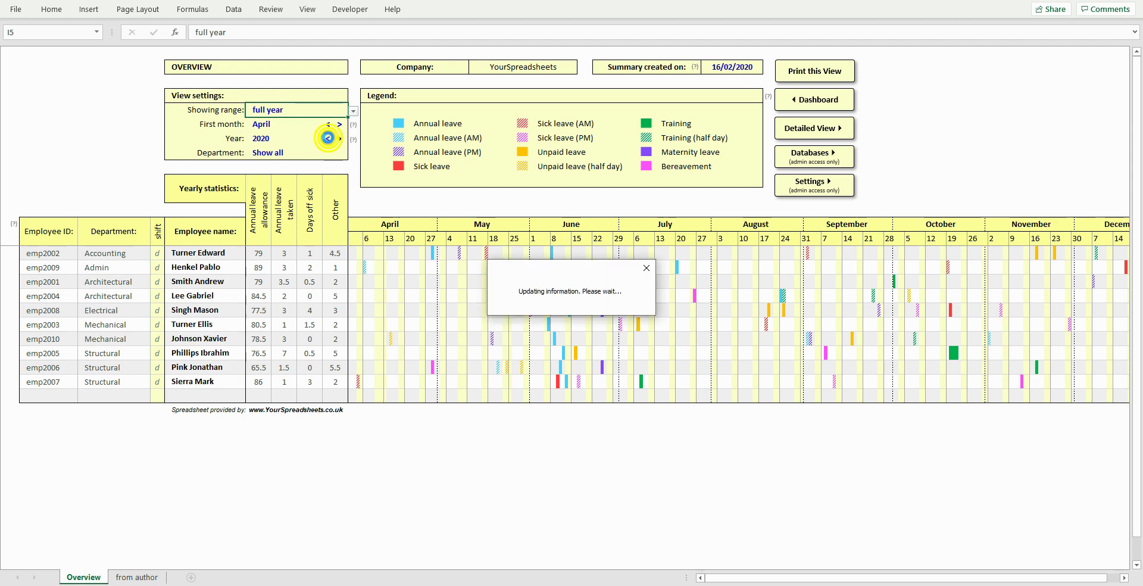
click(327, 139)
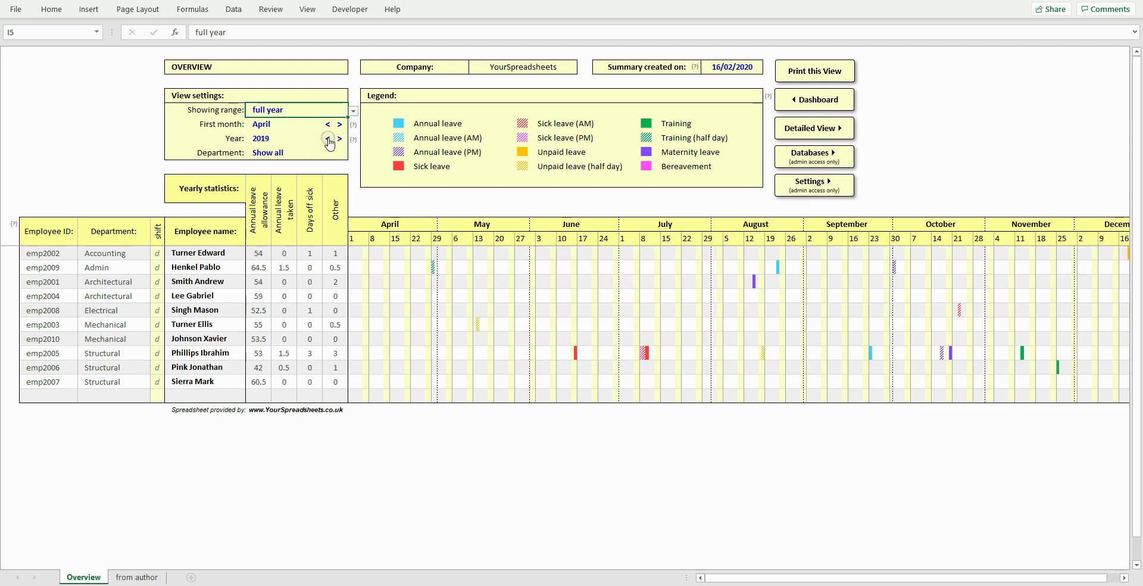
click(339, 138)
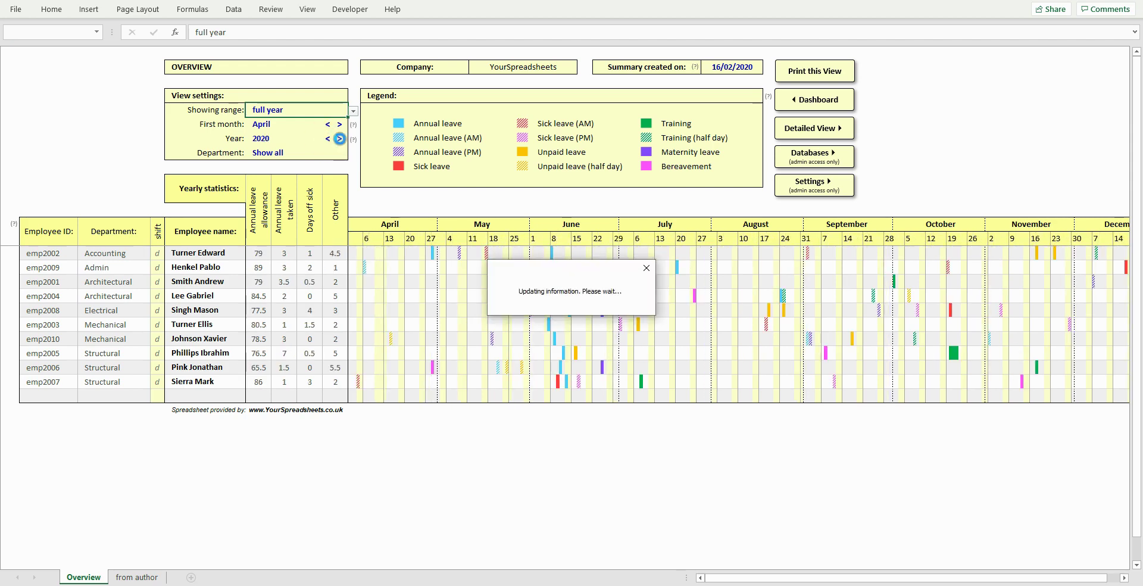
click(65, 219)
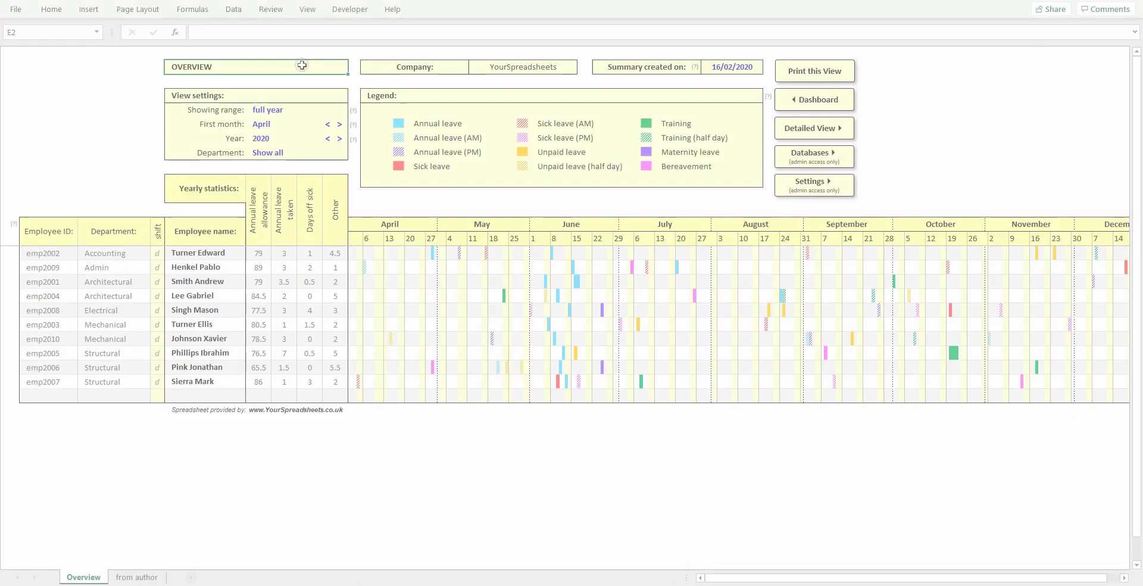
click(329, 154)
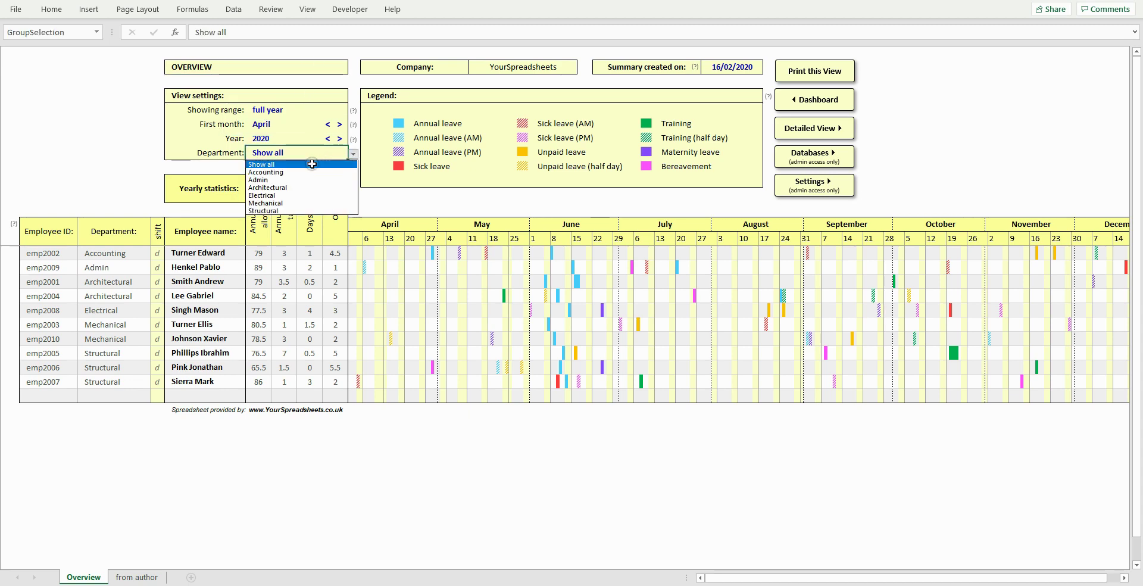
click(300, 188)
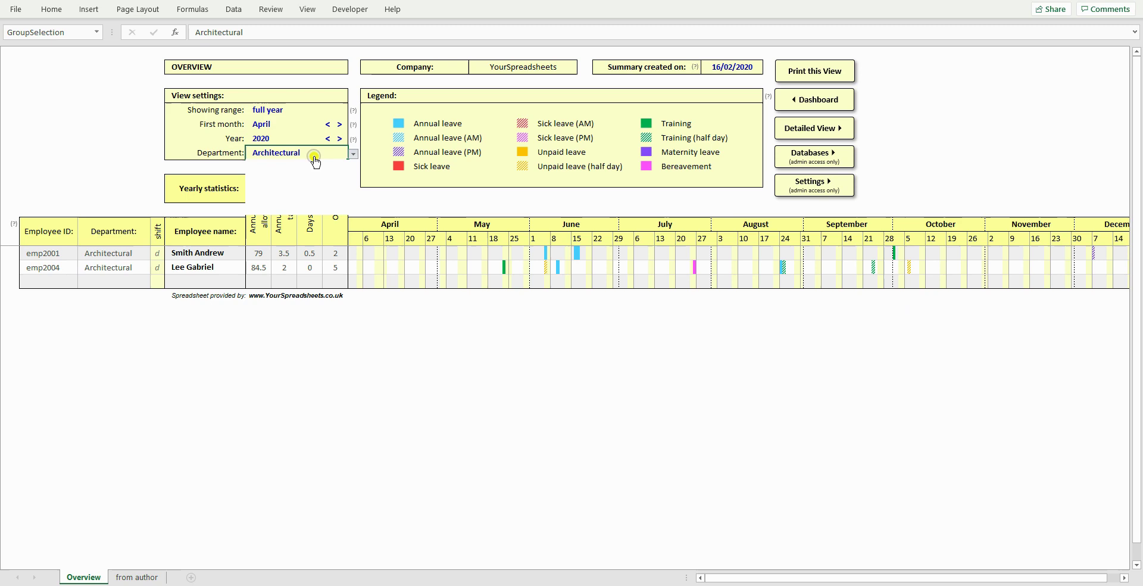
key(alt+Down)
click(313, 164)
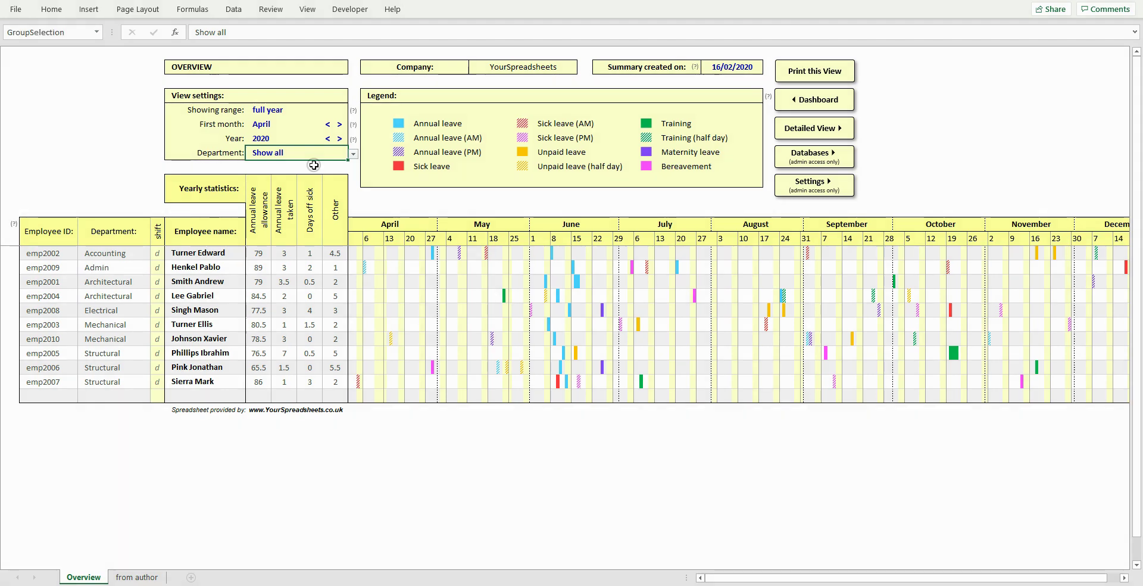
click(215, 266)
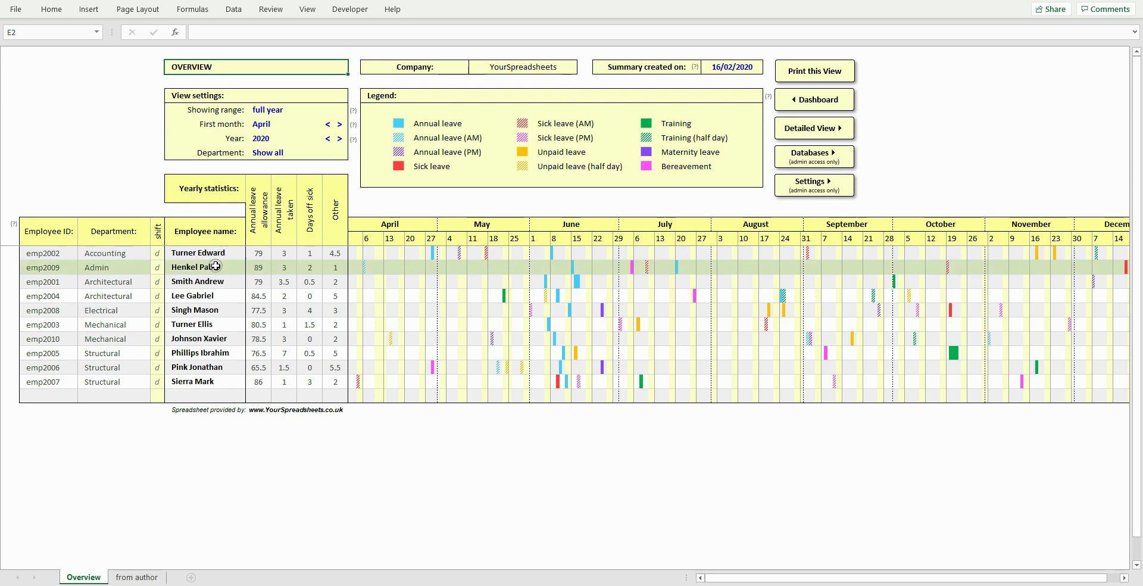
- Open one employee's Detailed View and check the employee list without changing it
click(215, 266)
click(805, 130)
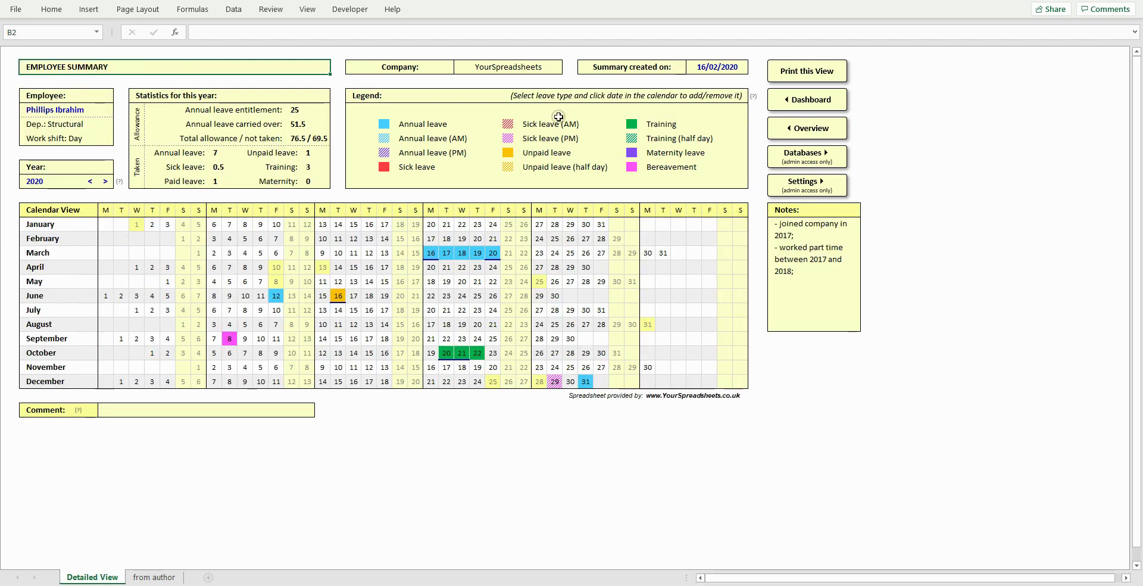
click(106, 111)
click(118, 111)
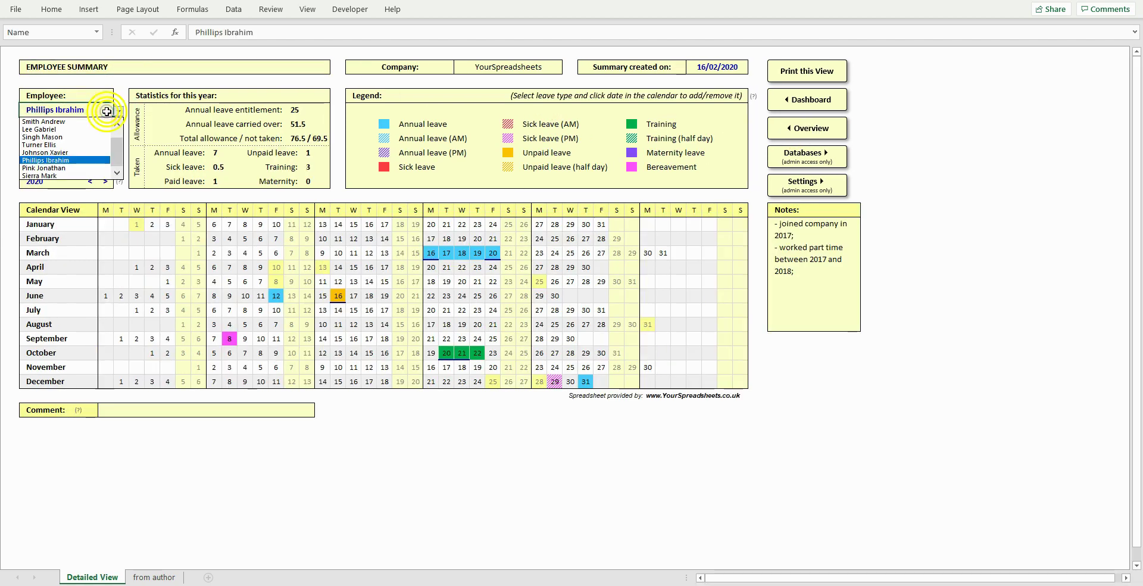
click(101, 153)
click(157, 68)
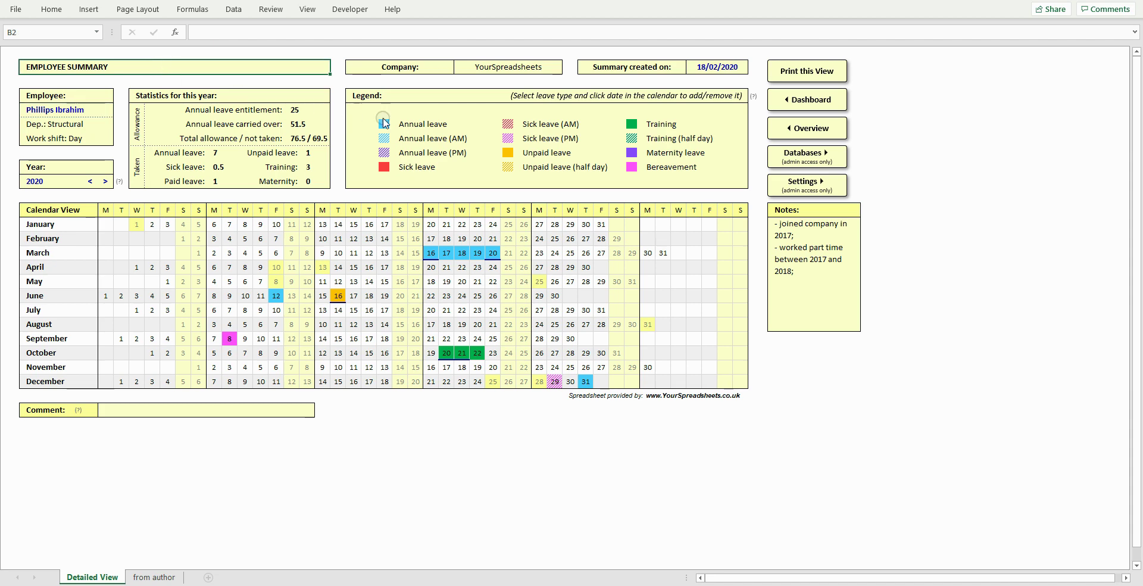
- Try booking 13 February as annual leave, cancel the password prompt, and review notes and comment
click(413, 123)
click(368, 237)
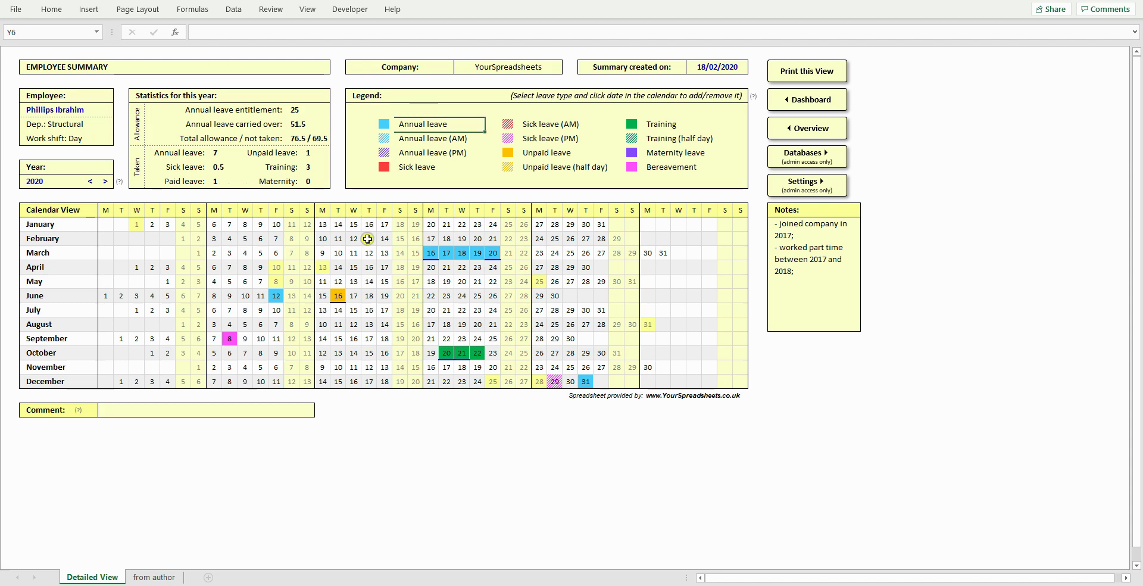
key(Escape)
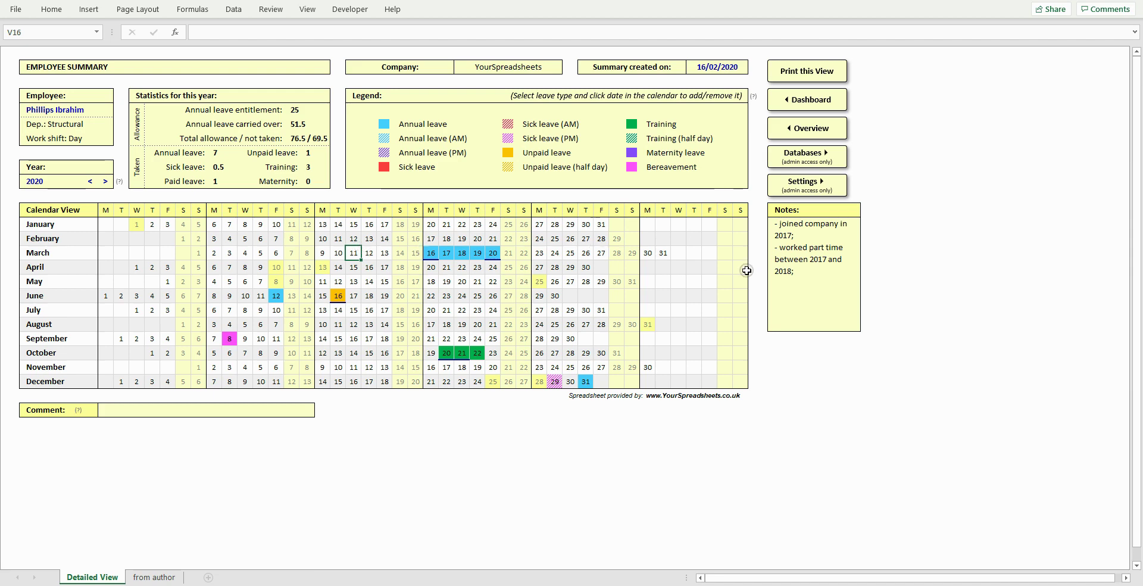
click(819, 250)
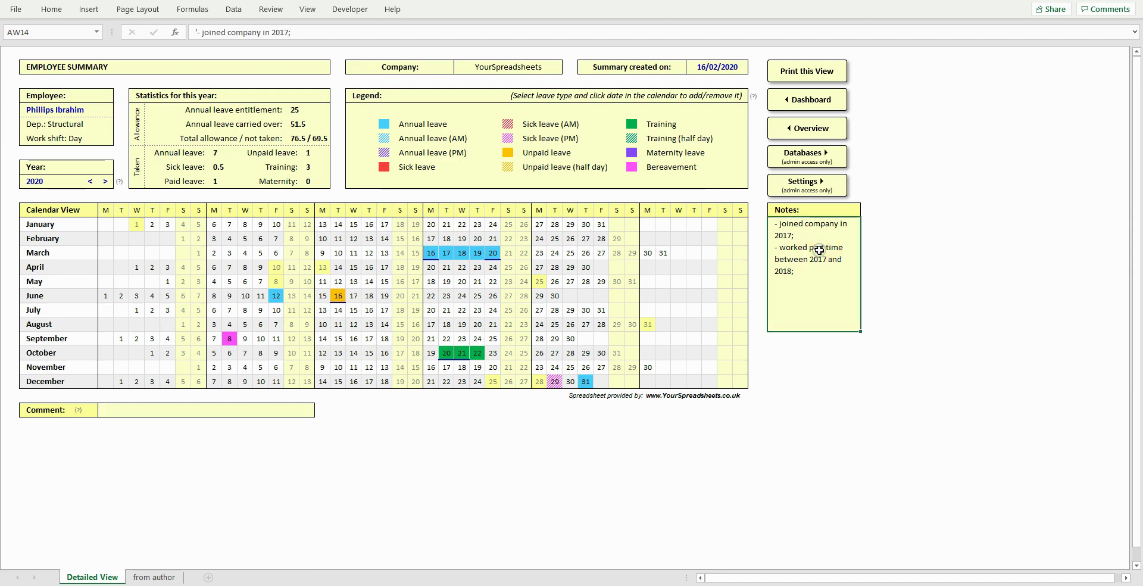
click(289, 410)
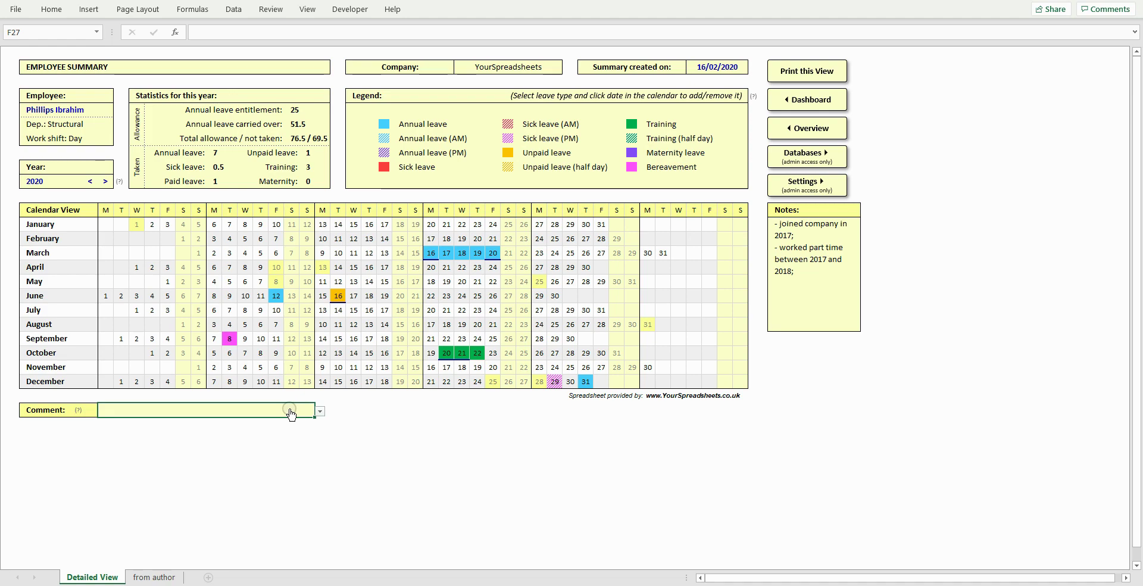
click(203, 67)
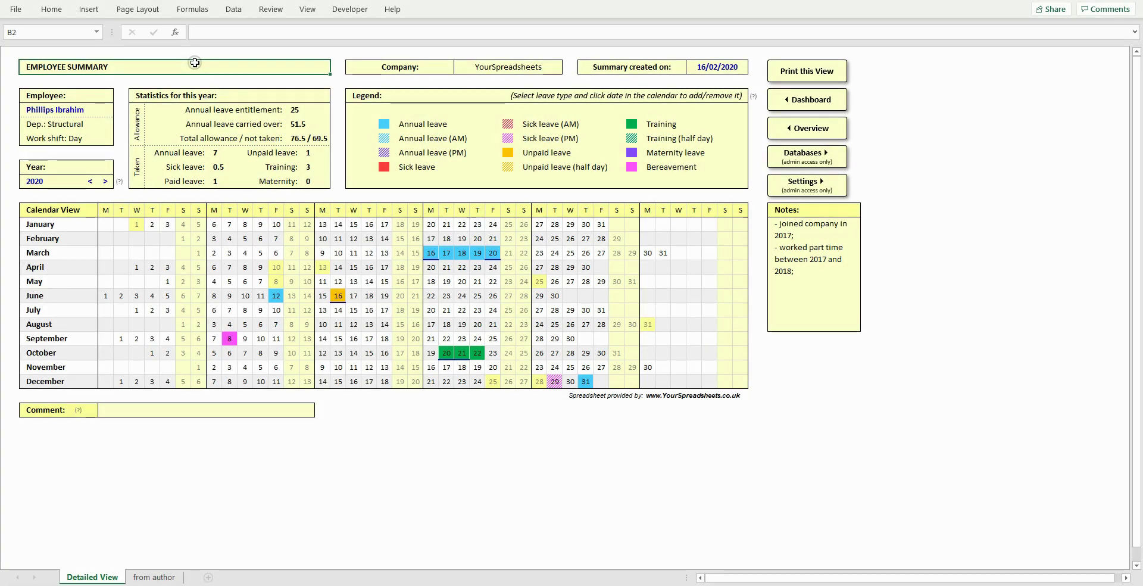
- Book annual leave on February 12–14 and April 16–17 after checking the employee list
click(105, 111)
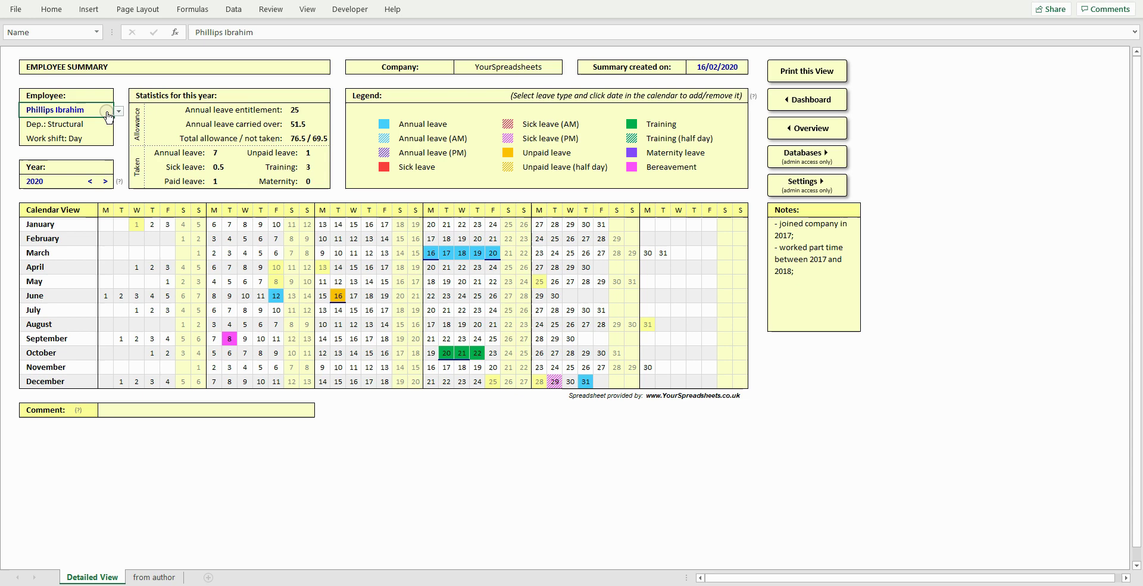
click(119, 111)
click(107, 111)
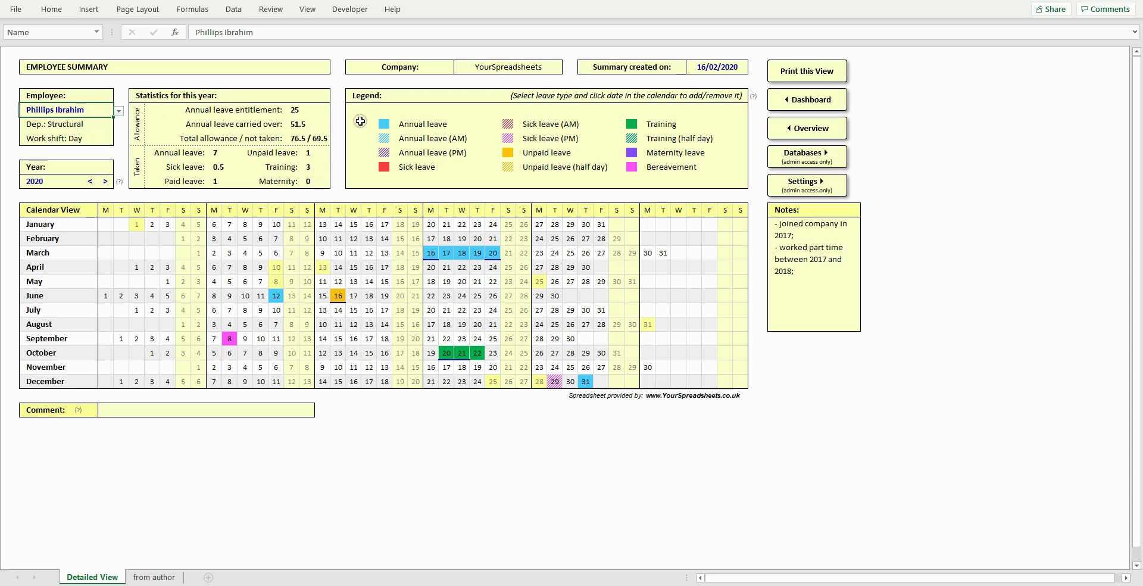
click(418, 122)
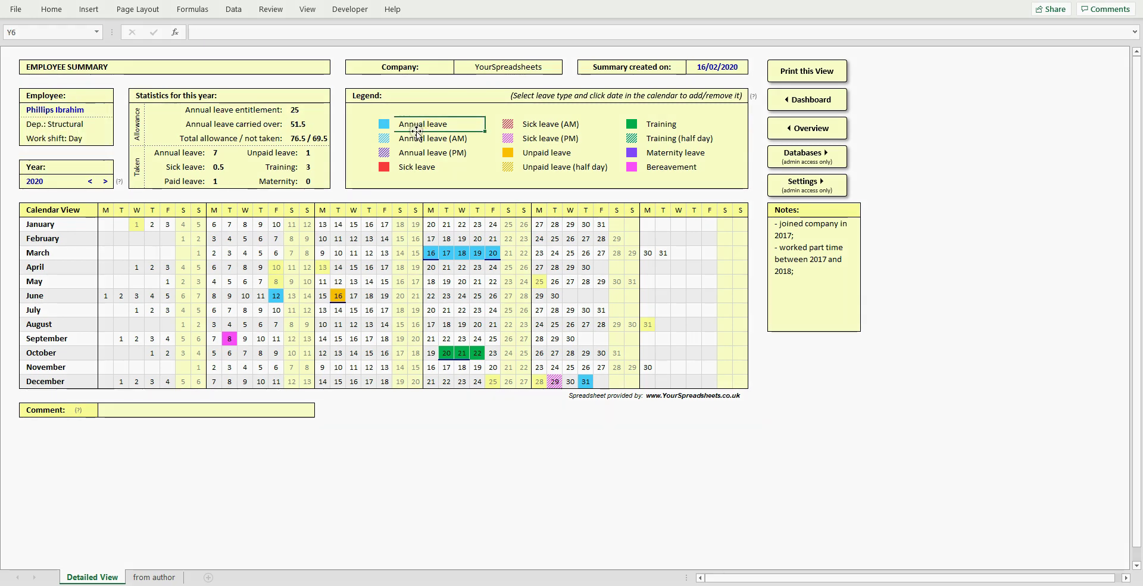
click(357, 239)
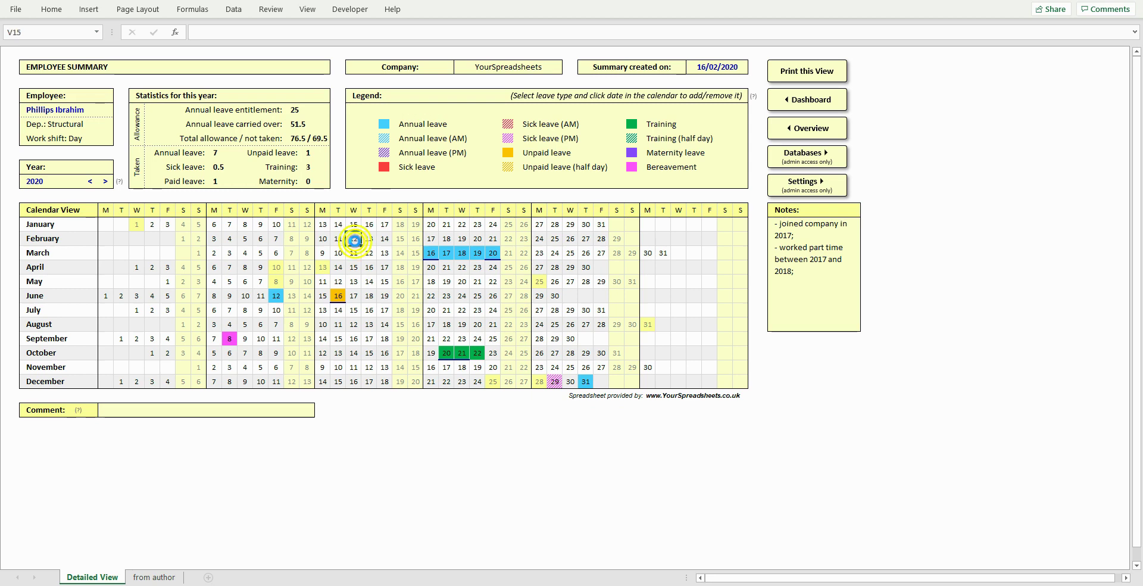
click(375, 239)
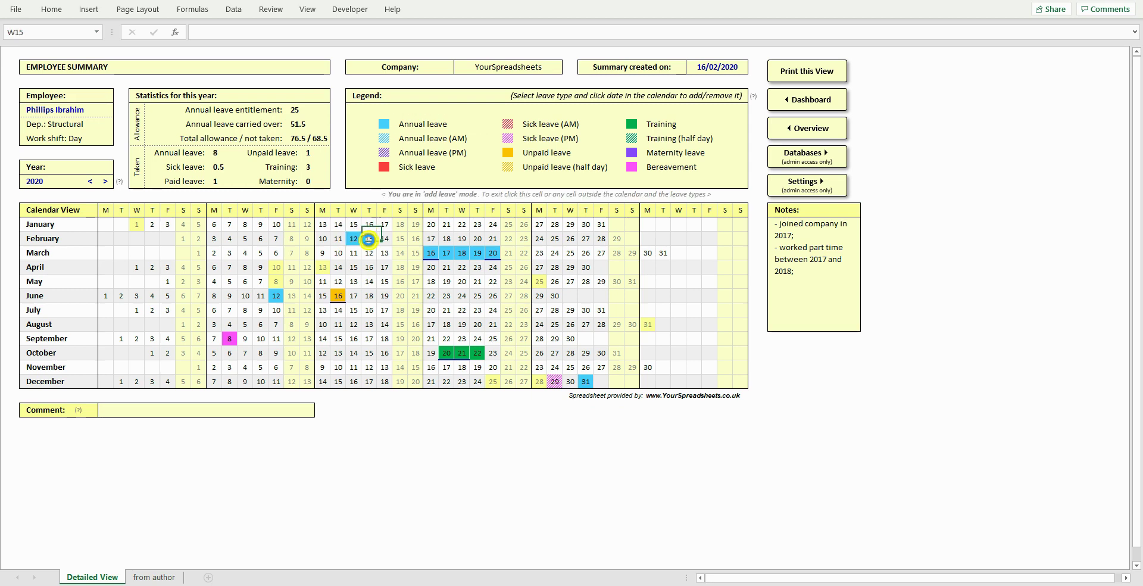
click(384, 239)
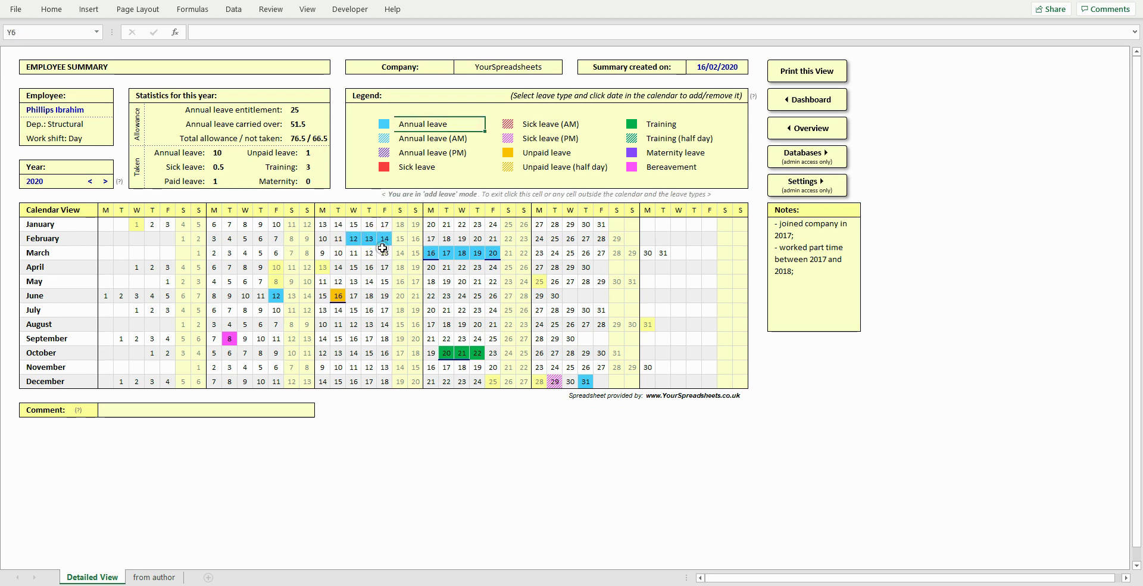
click(383, 266)
click(369, 267)
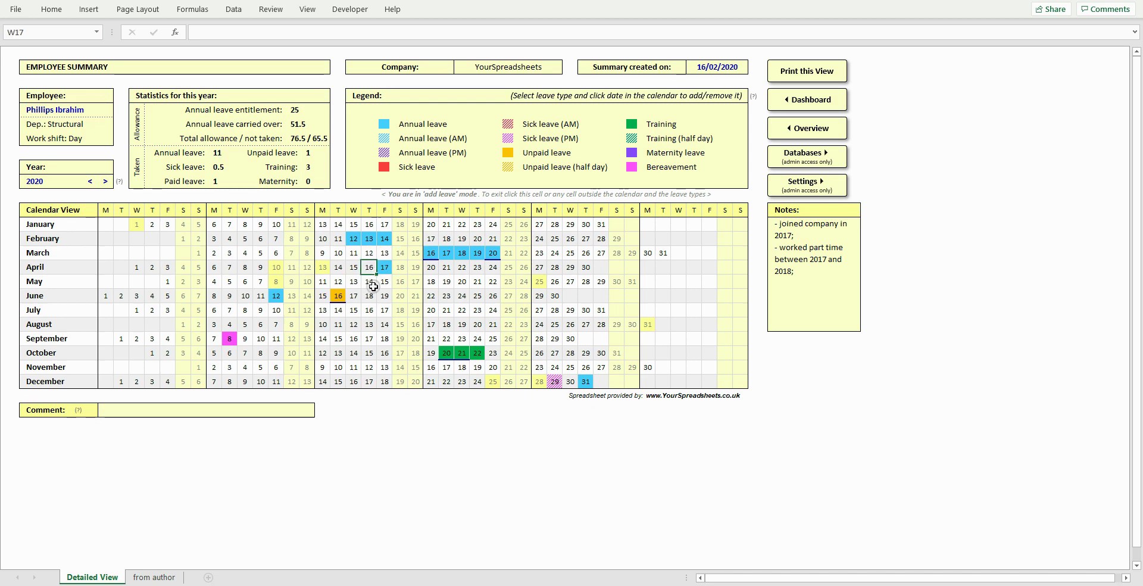
- Try Annual leave (AM) on February 13–14, clear both days, and toggle the year to 2021 and back
click(412, 140)
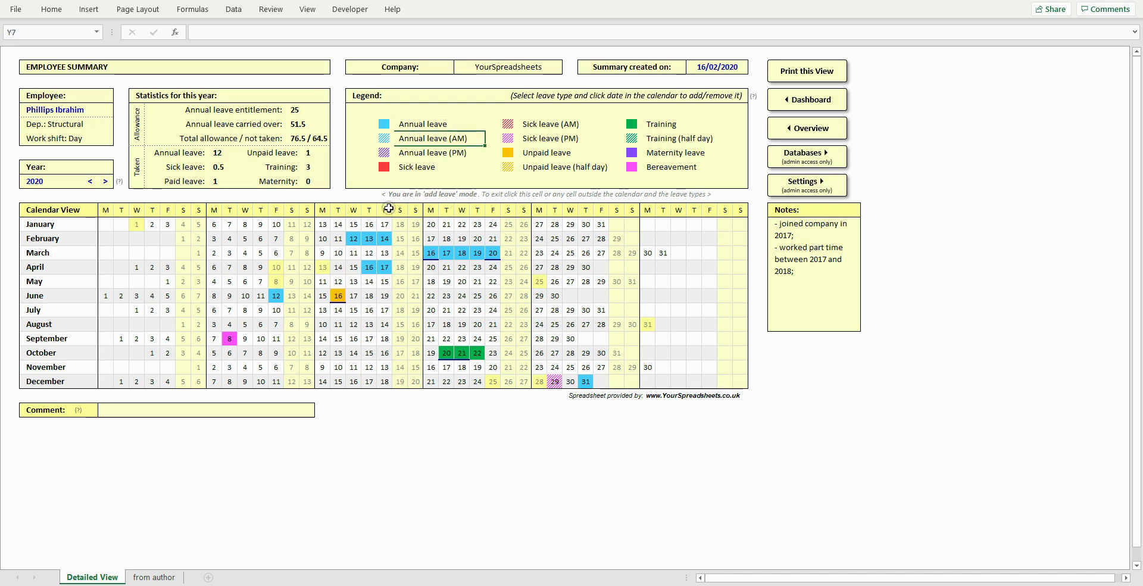
click(369, 238)
click(384, 238)
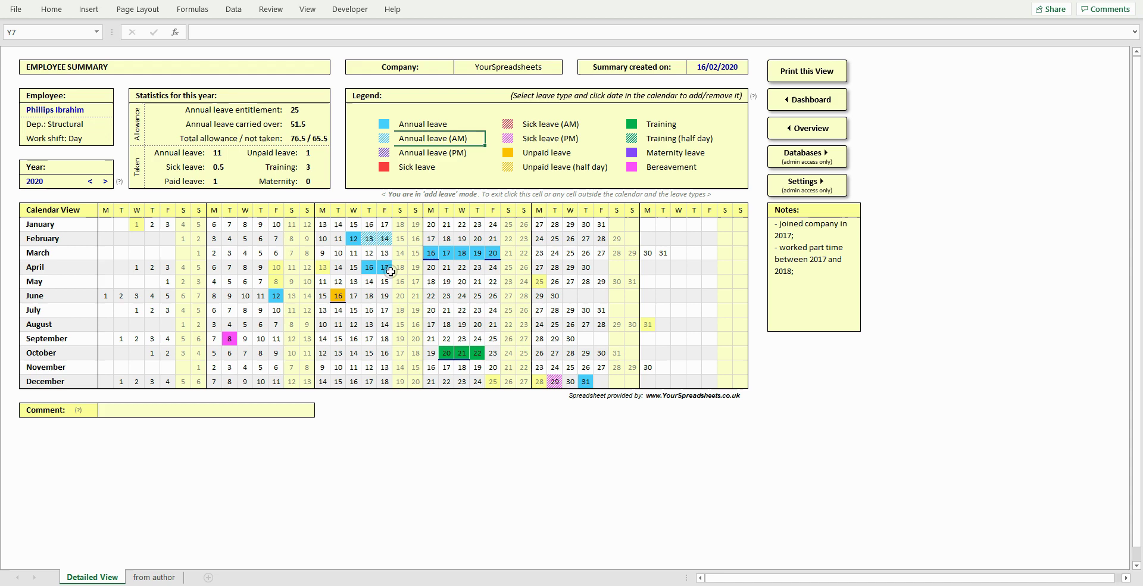
click(384, 238)
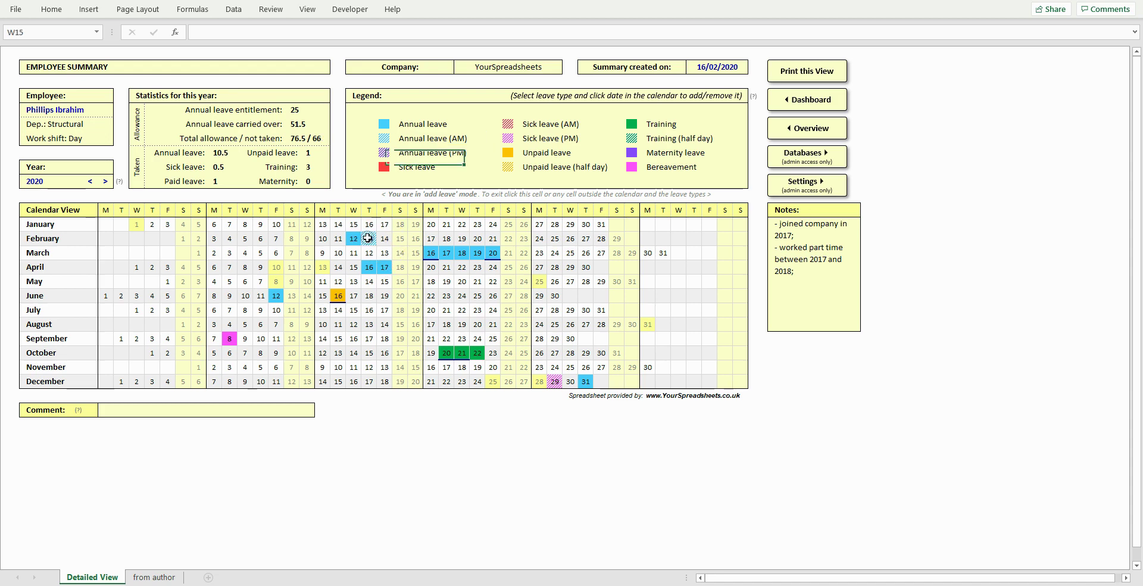
click(369, 238)
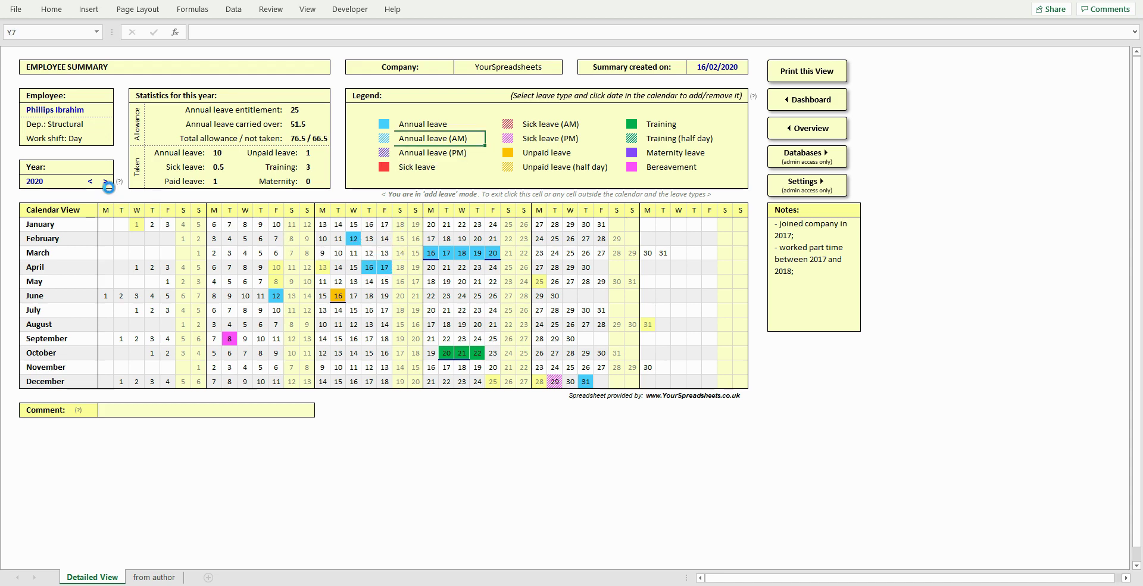
click(105, 181)
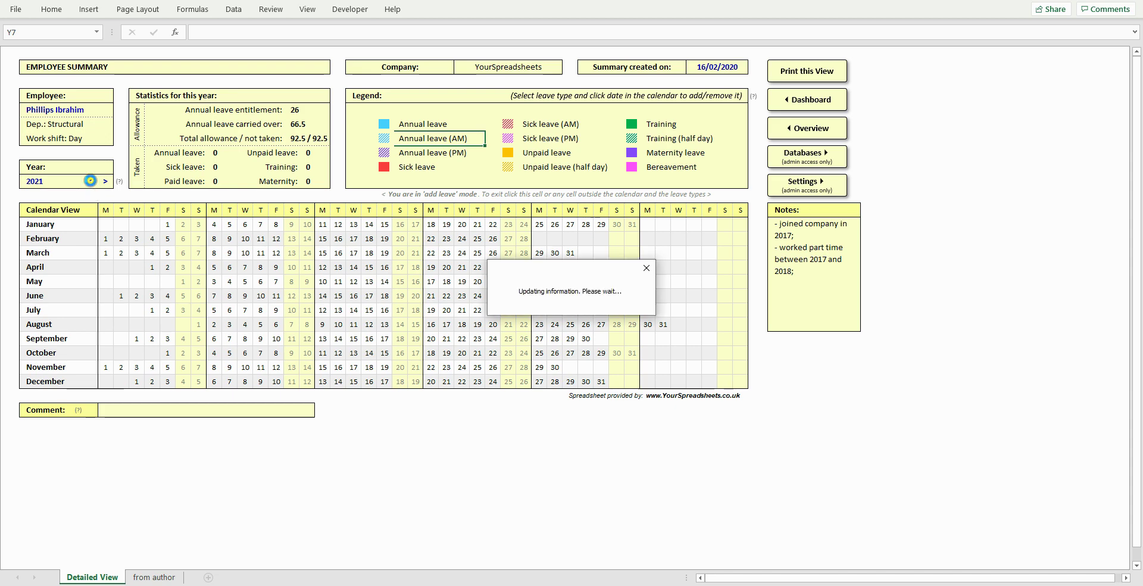
click(91, 181)
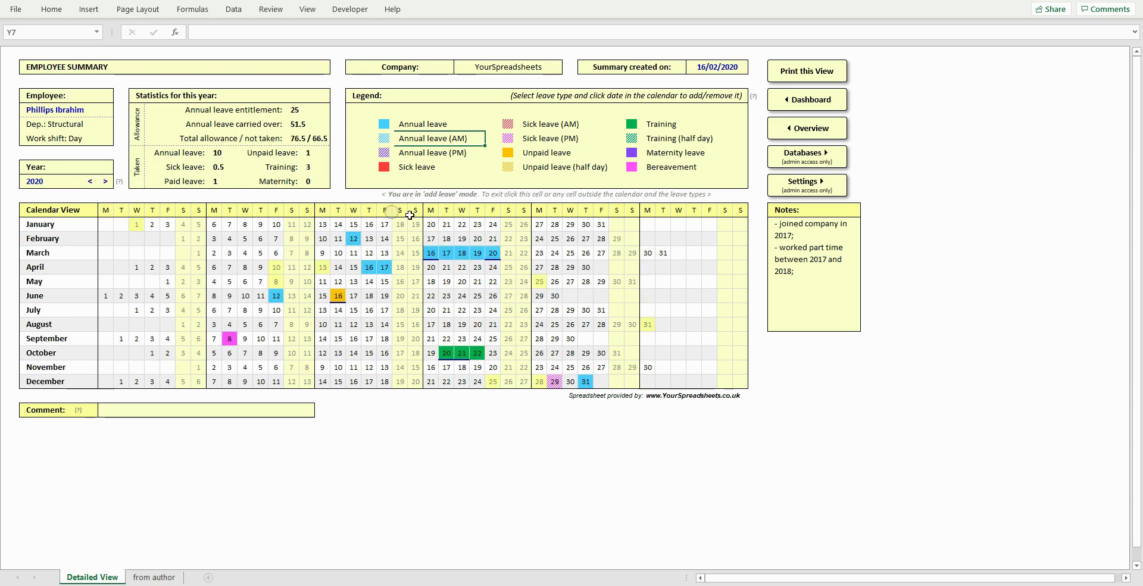
double_click(815, 274)
drag(814, 273, 773, 221)
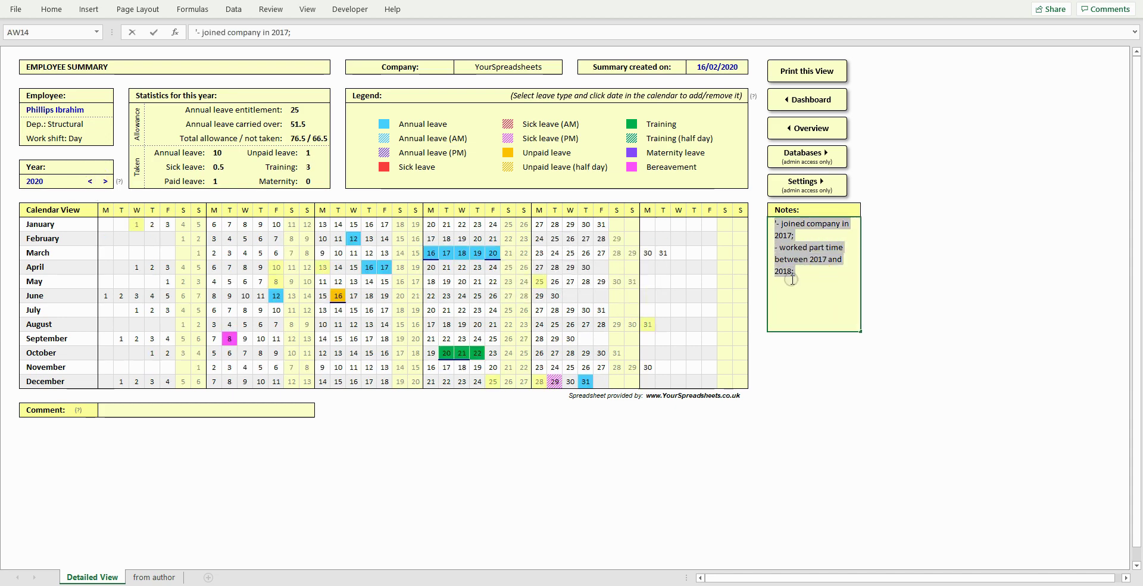
click(799, 206)
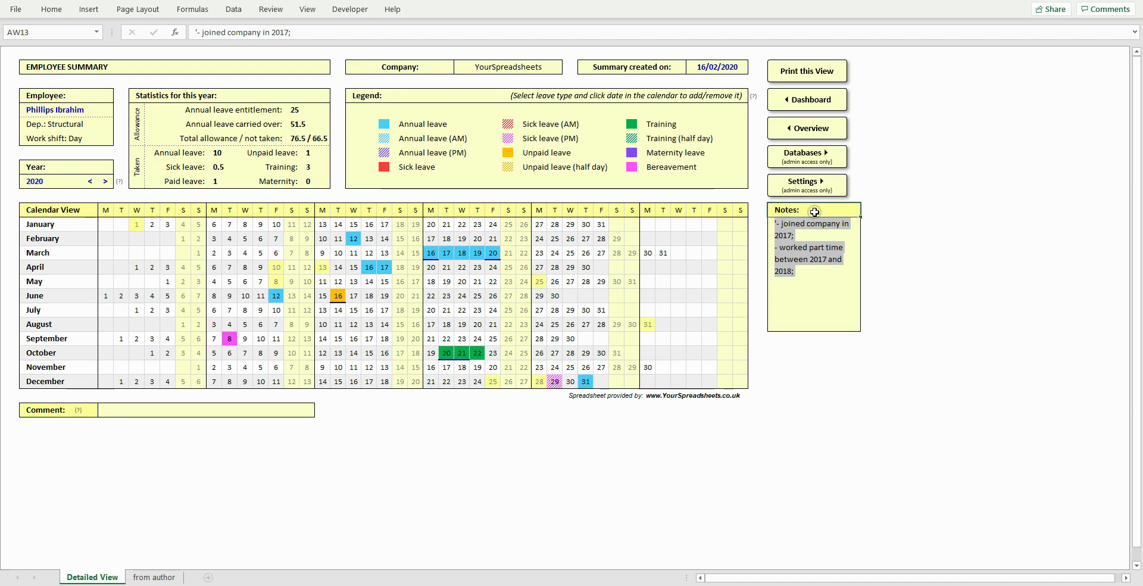
click(231, 342)
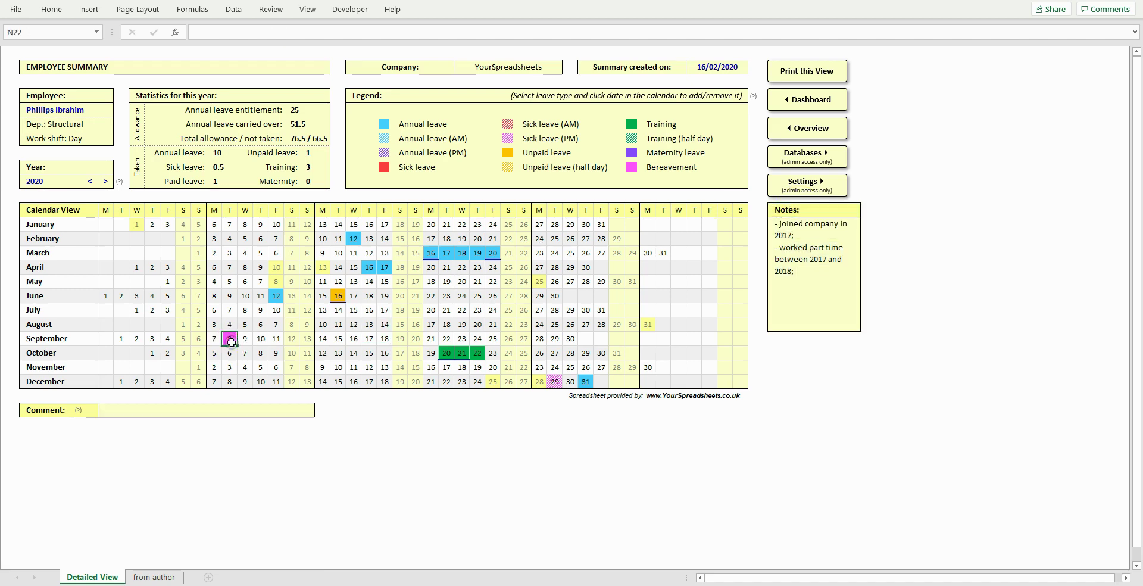
key(alt+Down)
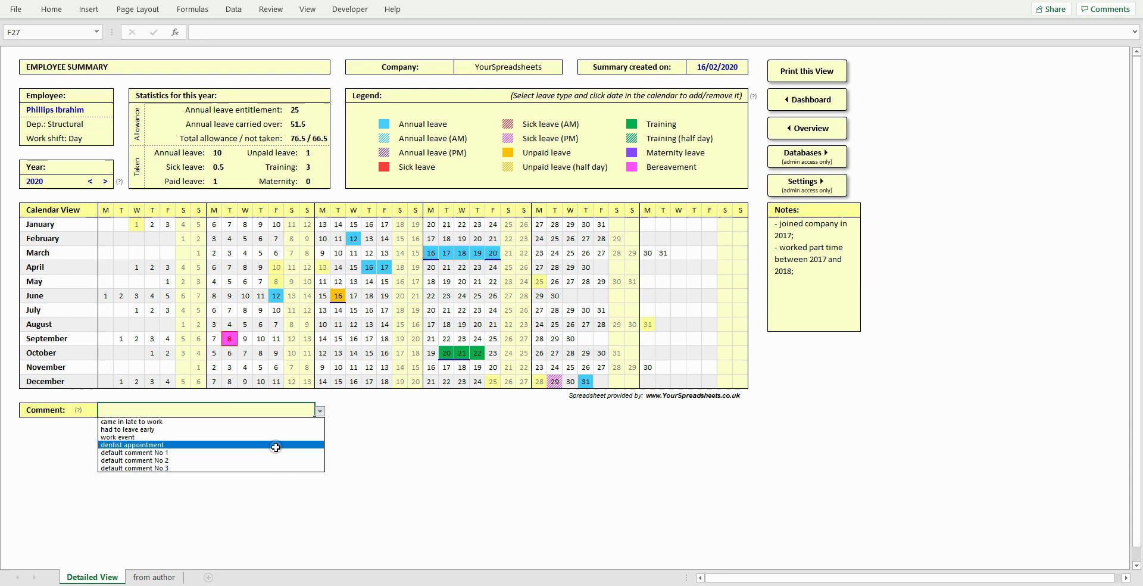
click(274, 421)
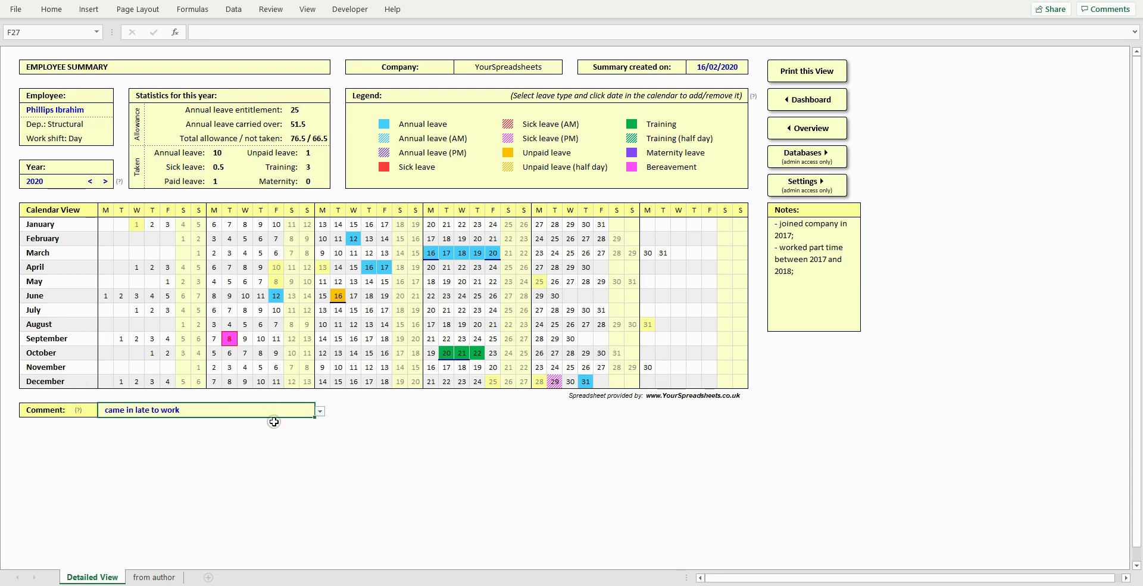
click(338, 295)
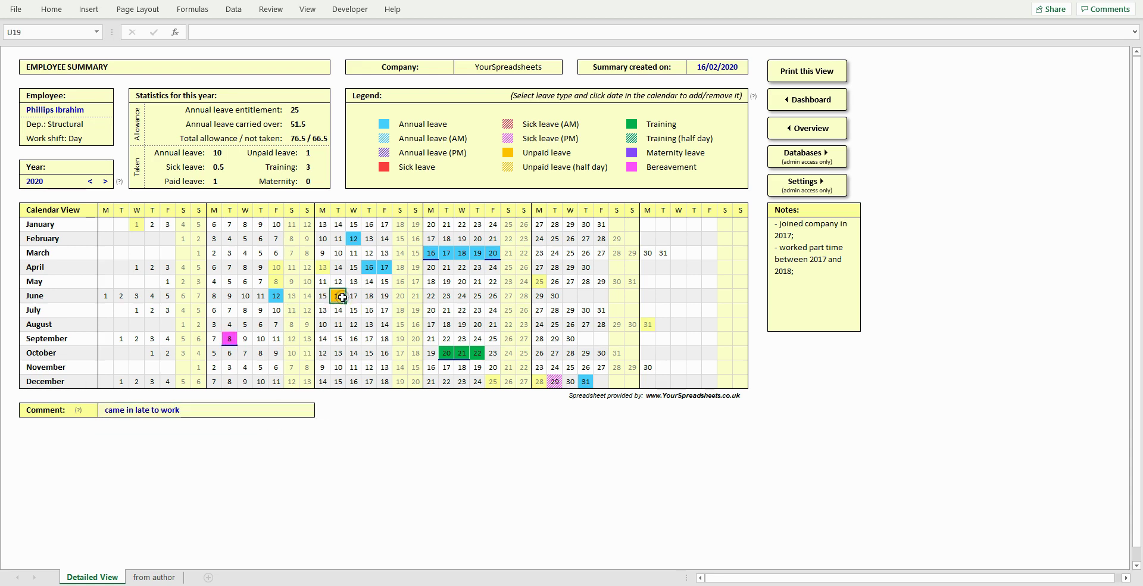
click(428, 253)
click(492, 252)
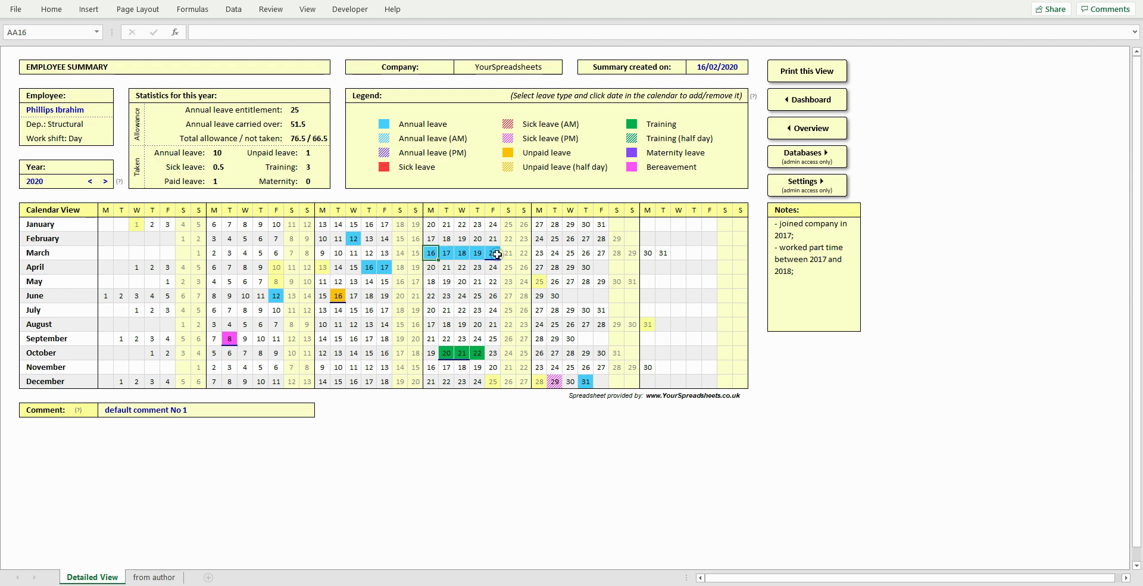
click(448, 352)
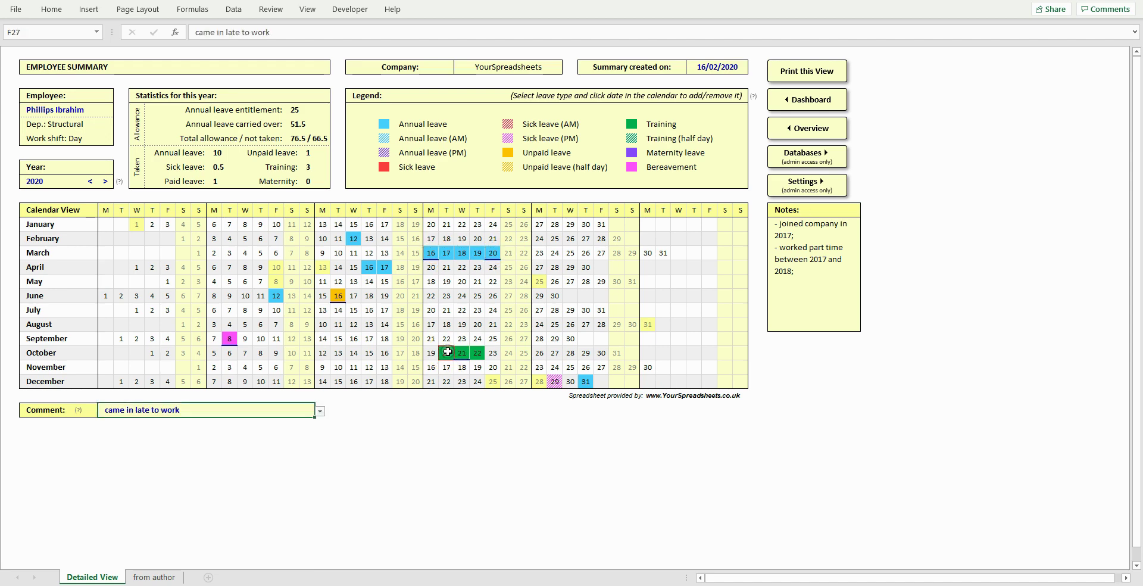
click(448, 352)
click(451, 356)
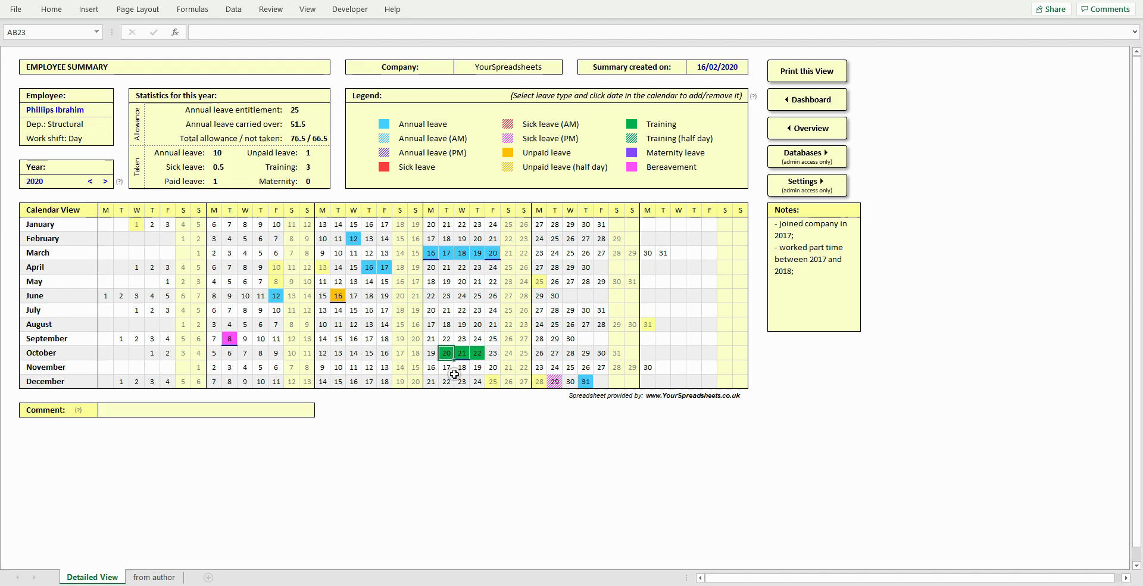
- Open the Database sheet and leave demo mode via the red CLICK HERE bar
click(785, 159)
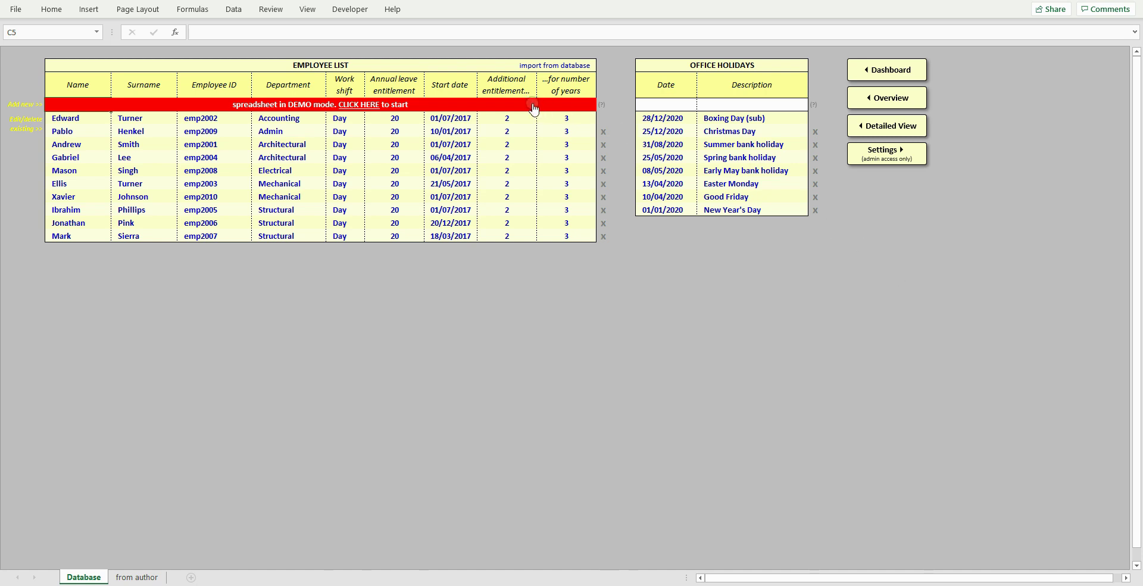
click(377, 104)
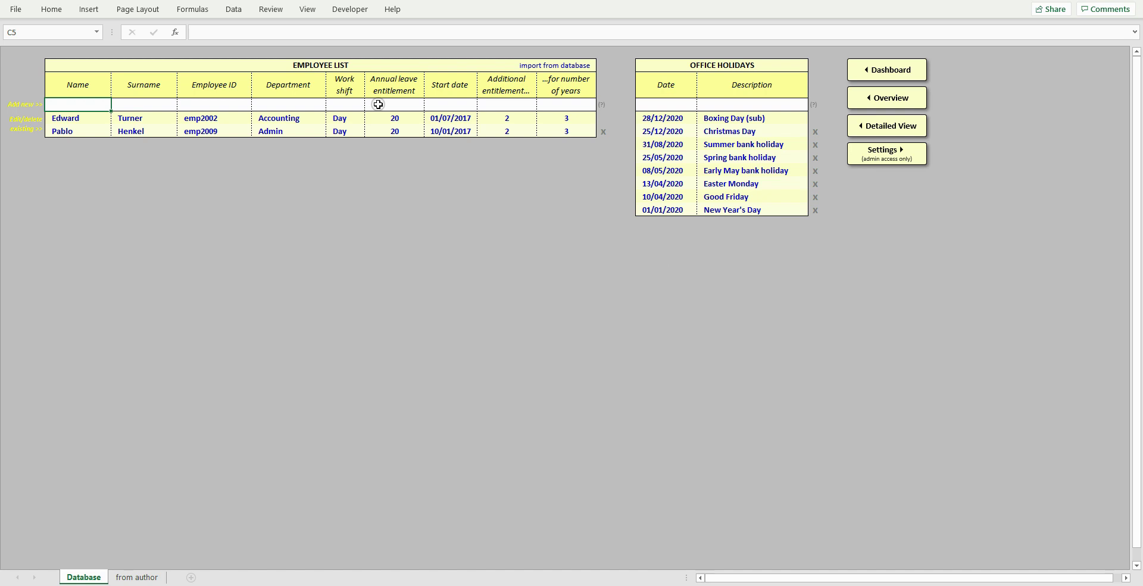
key(Tab)
key(Tab)
text(emp2010)
key(Tab)
text(Admin)
click(369, 106)
click(354, 123)
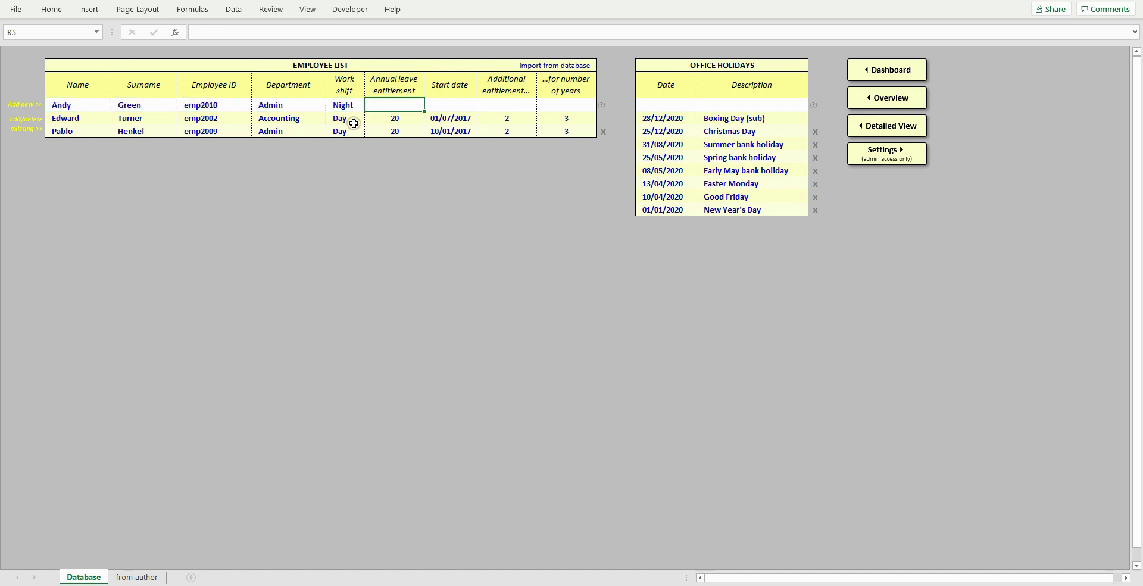
key(Tab)
text(20)
key(Tab)
text(01/07/2017)
key(Tab)
text(2	3)
key(Tab)
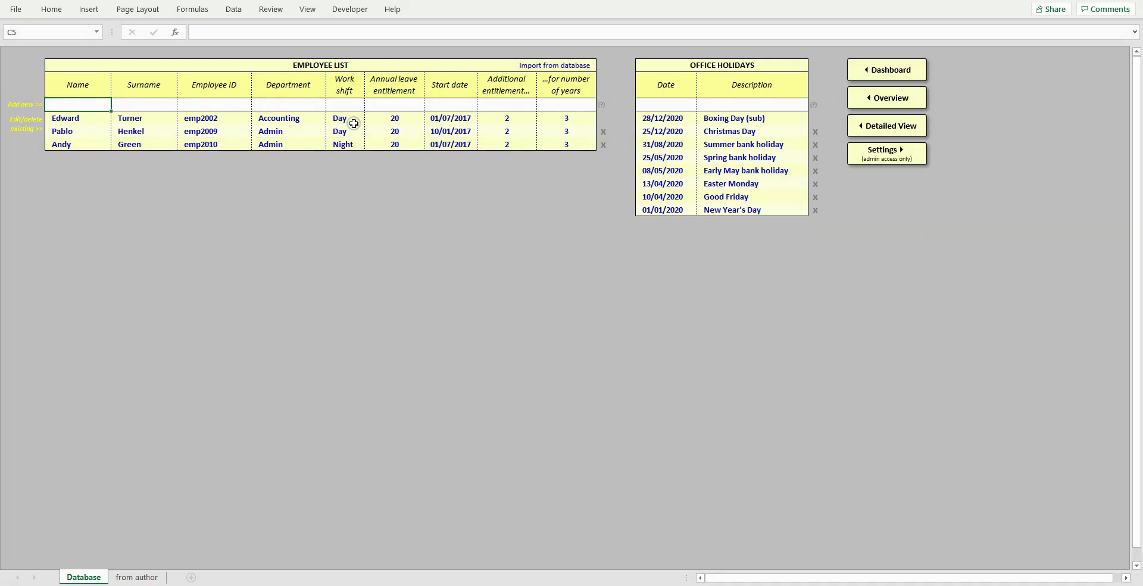
click(603, 146)
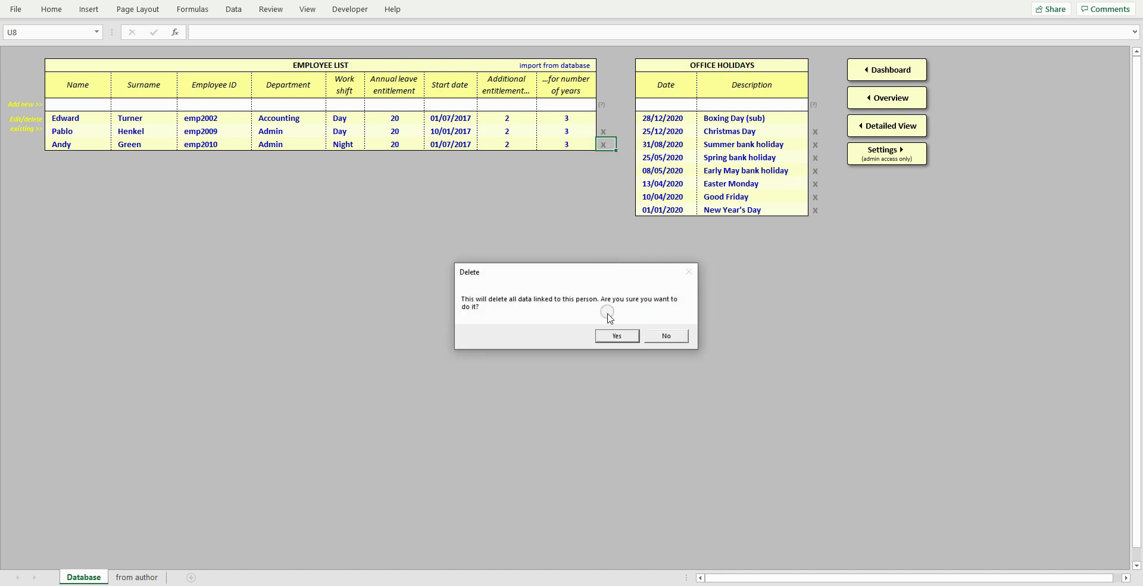
click(606, 333)
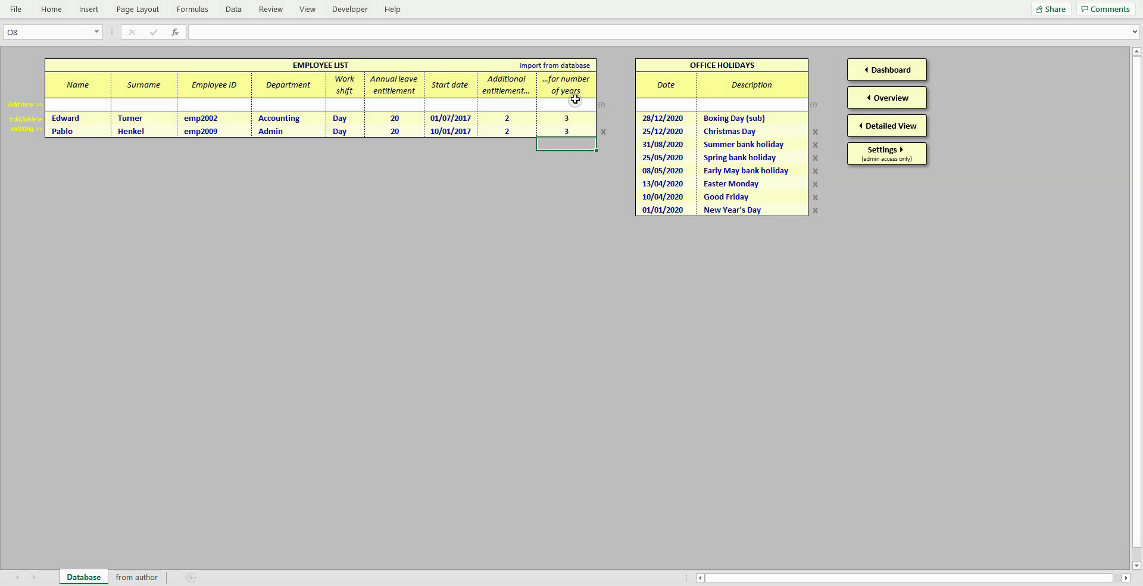
- Copy the employee table from the other workbook into the import sheet and import the details
click(568, 68)
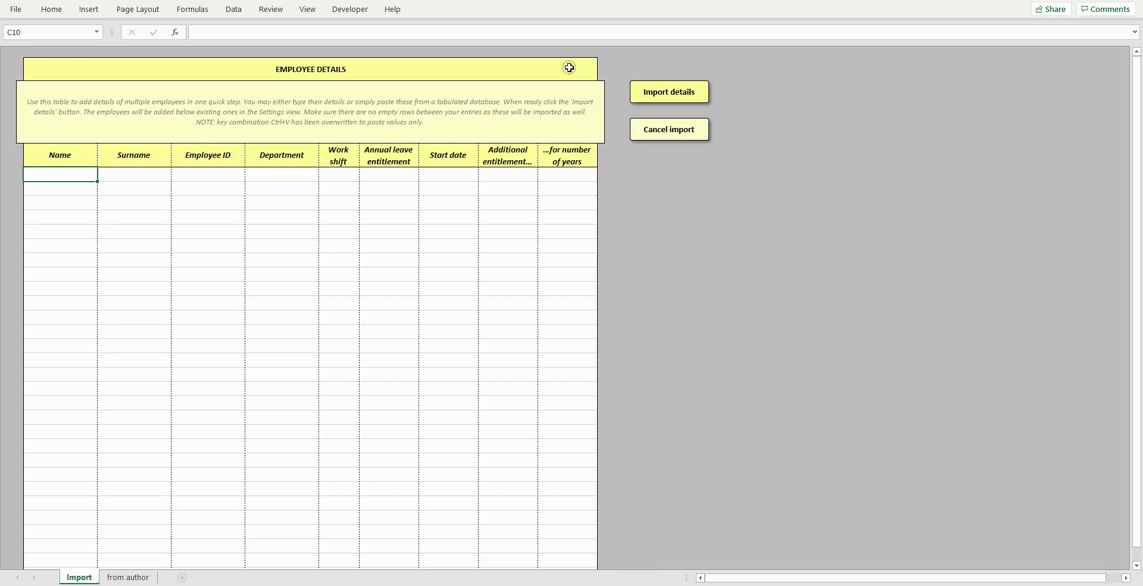
key(alt+Tab)
key(ctrl+a)
key(ctrl+c)
key(alt+Tab)
key(ctrl+v)
click(668, 92)
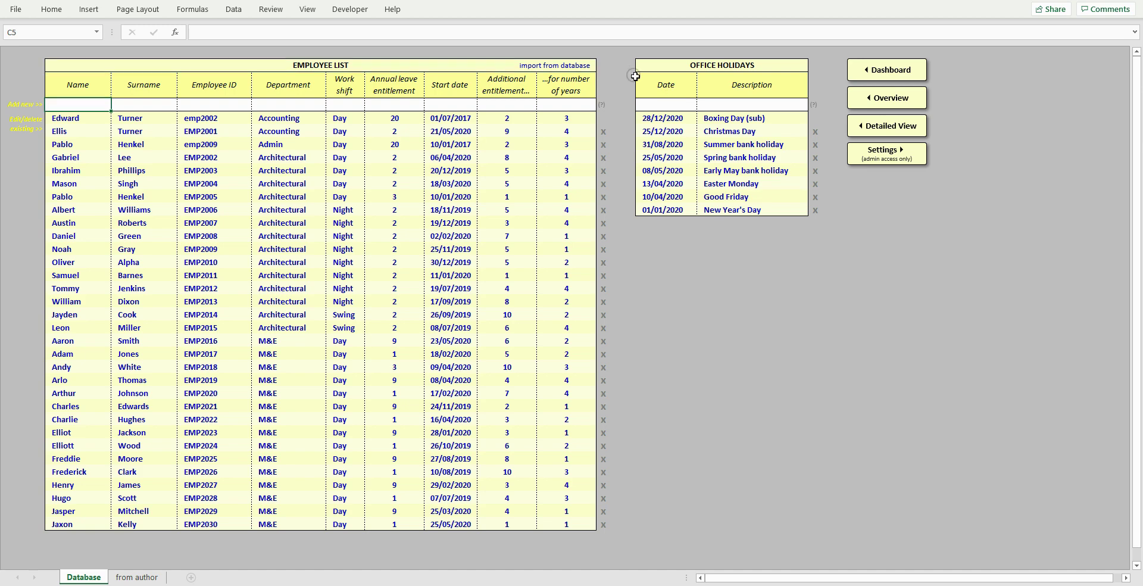
- Open the Settings sheet and review the leave categories from Paid leave through Maternity
click(880, 156)
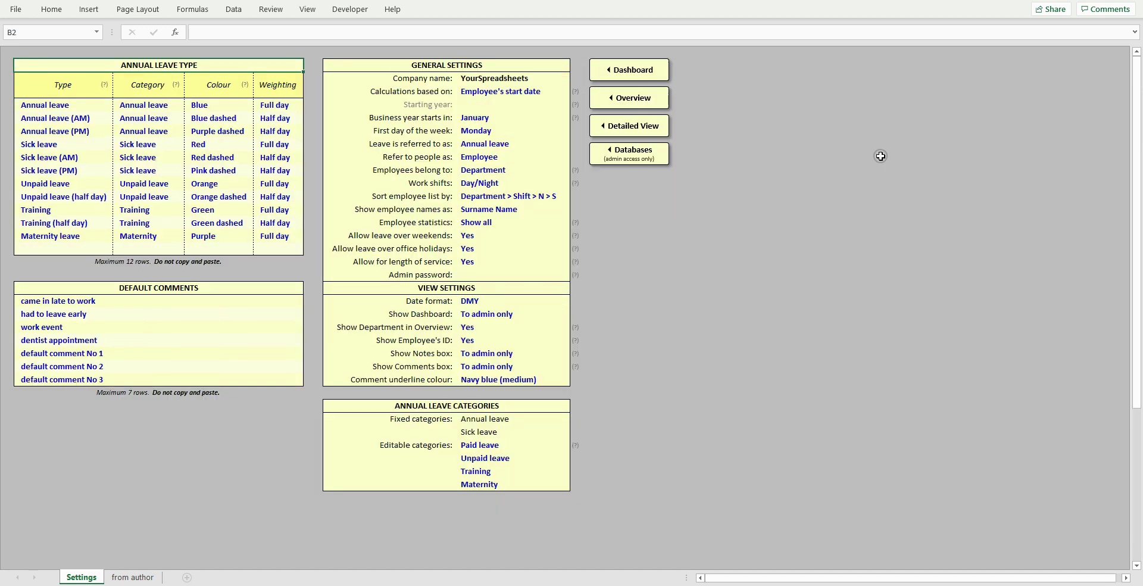
click(553, 406)
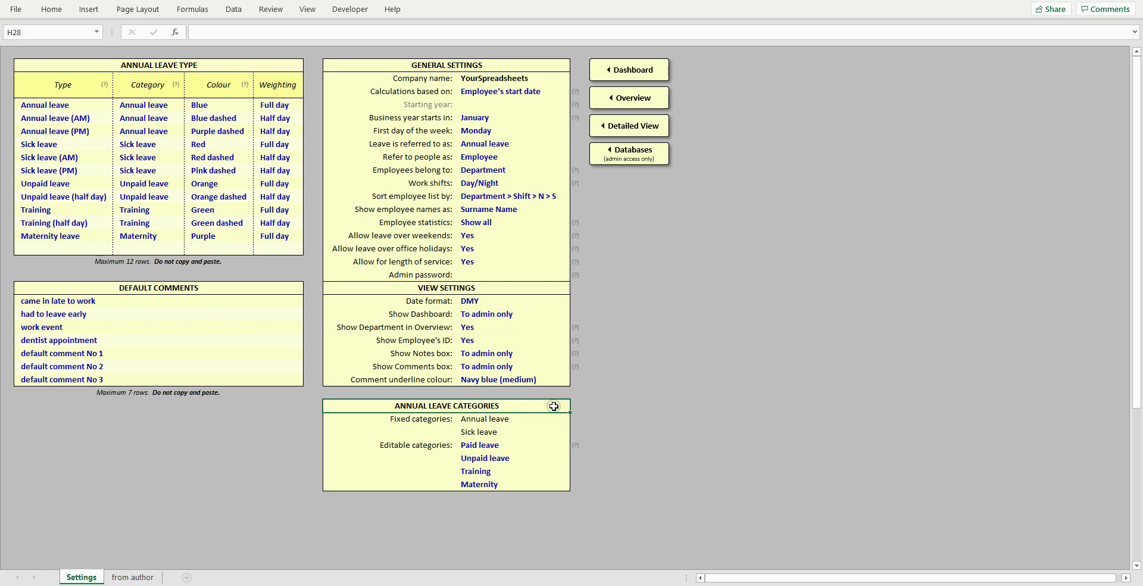
drag(534, 445, 541, 484)
click(541, 484)
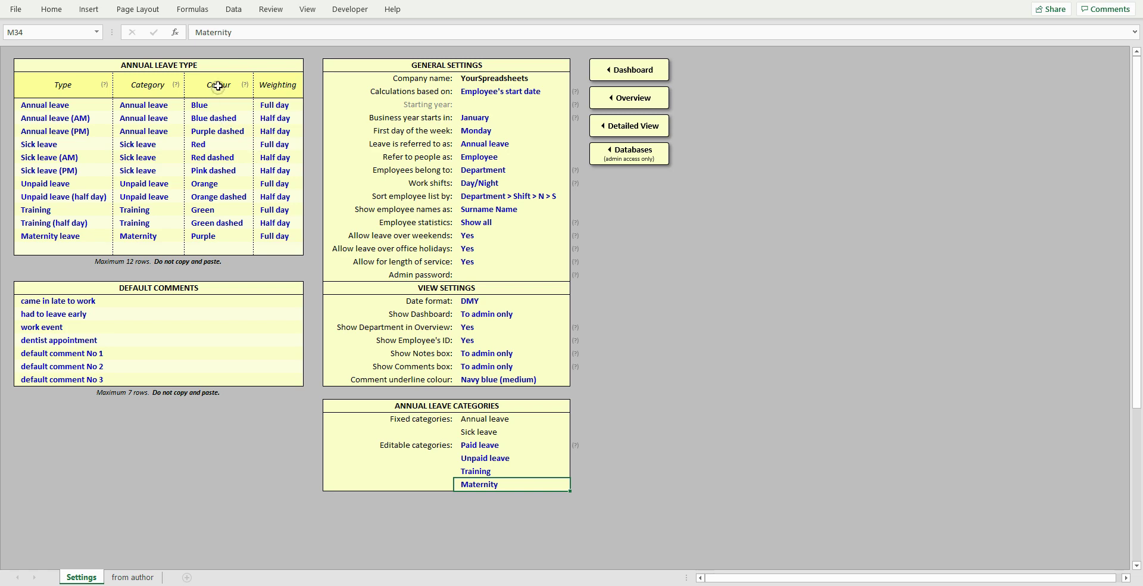
- Inspect Annual leave's category, Blue colour and Full day weighting, then clear the Maternity leave row
click(87, 106)
click(141, 104)
click(189, 104)
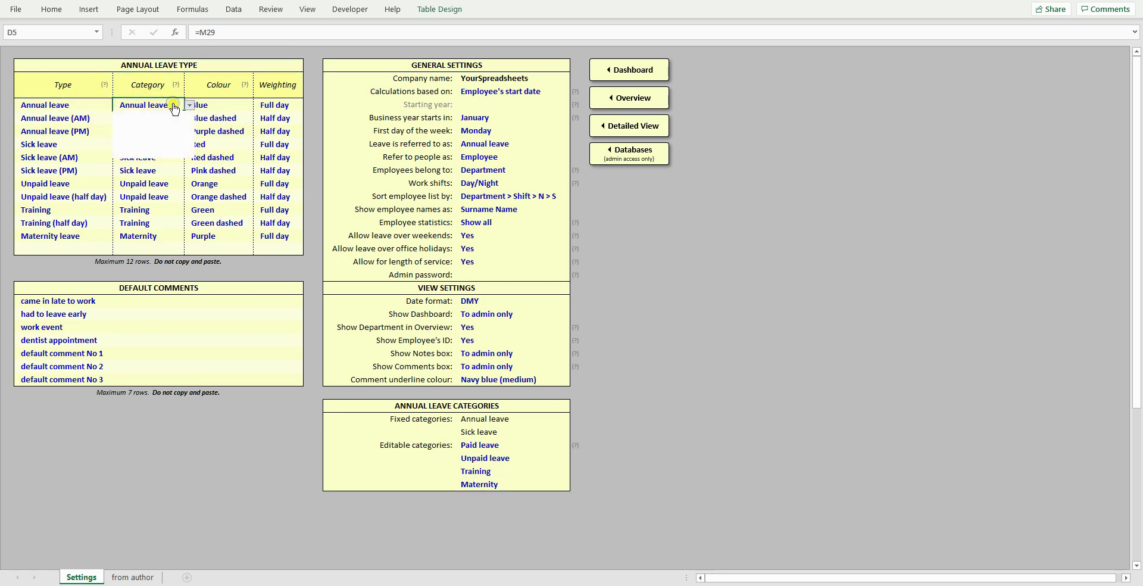
key(Escape)
click(233, 102)
key(alt+Down)
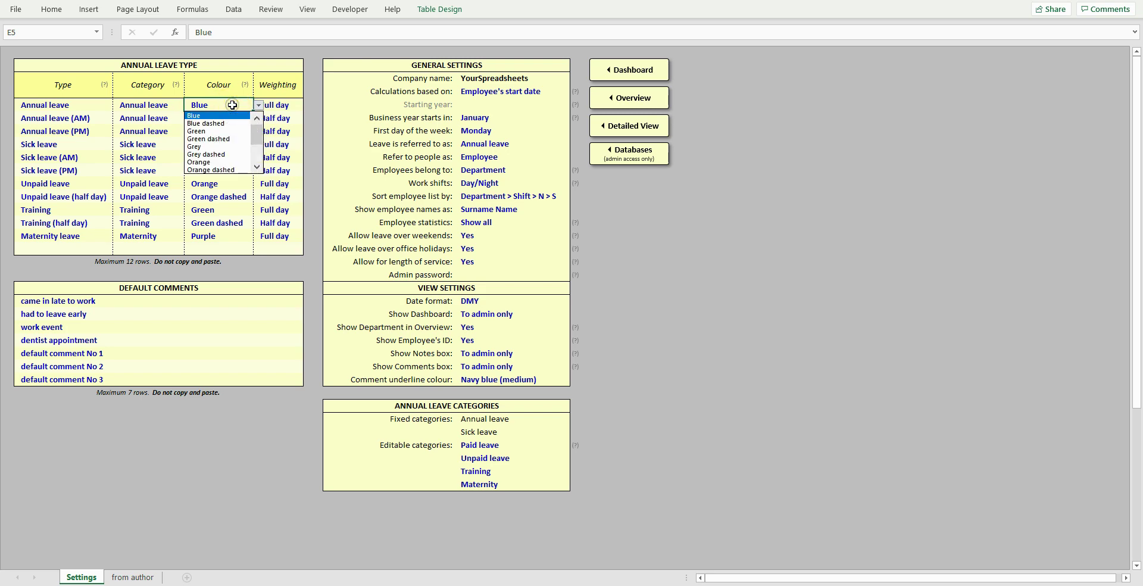
key(Escape)
click(294, 104)
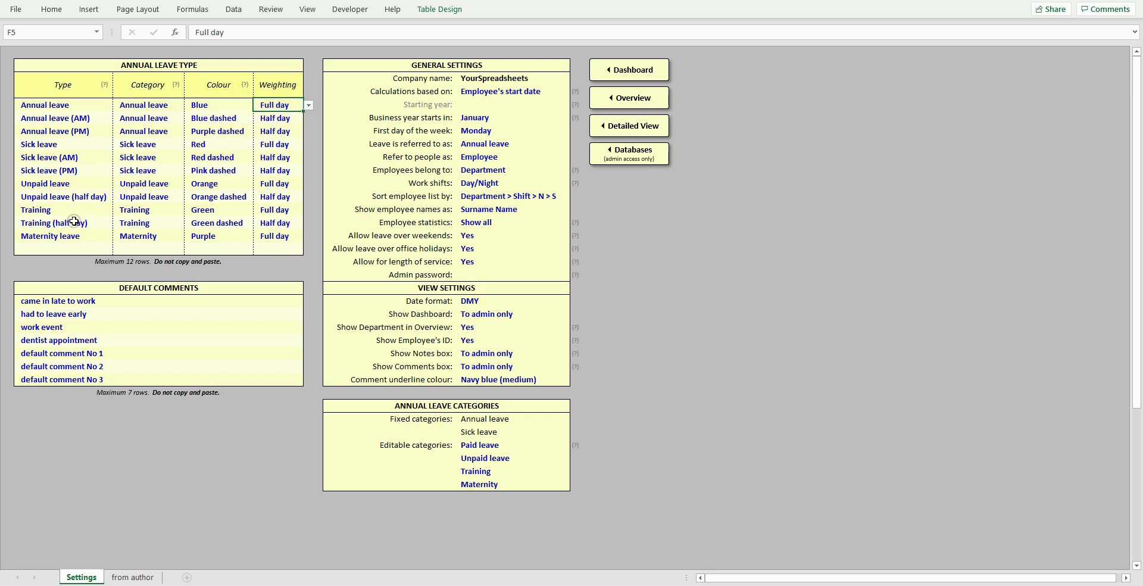
drag(77, 242, 301, 236)
key(Delete)
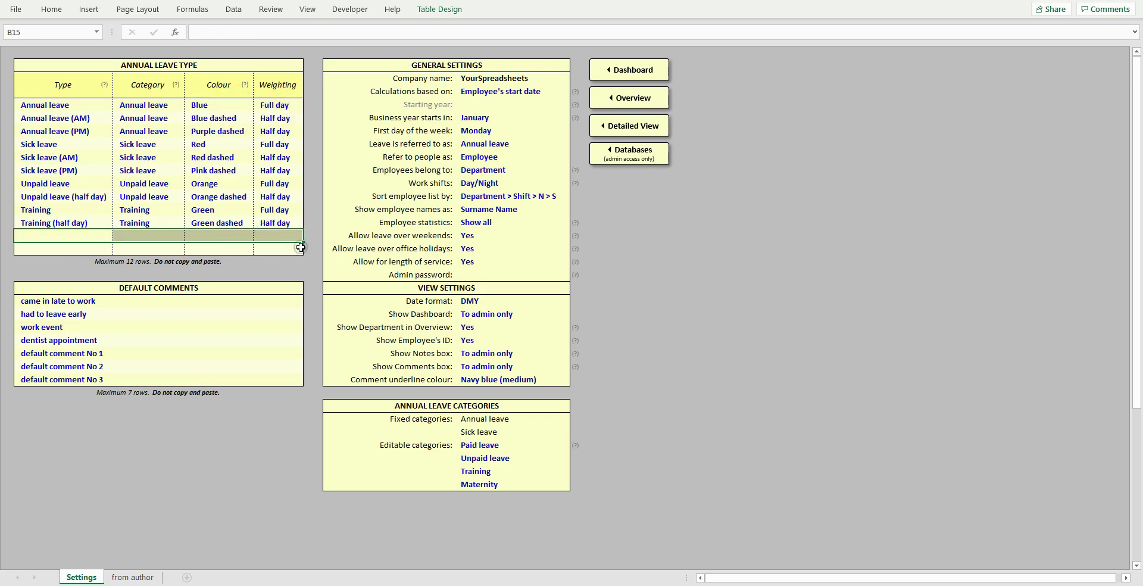
click(299, 237)
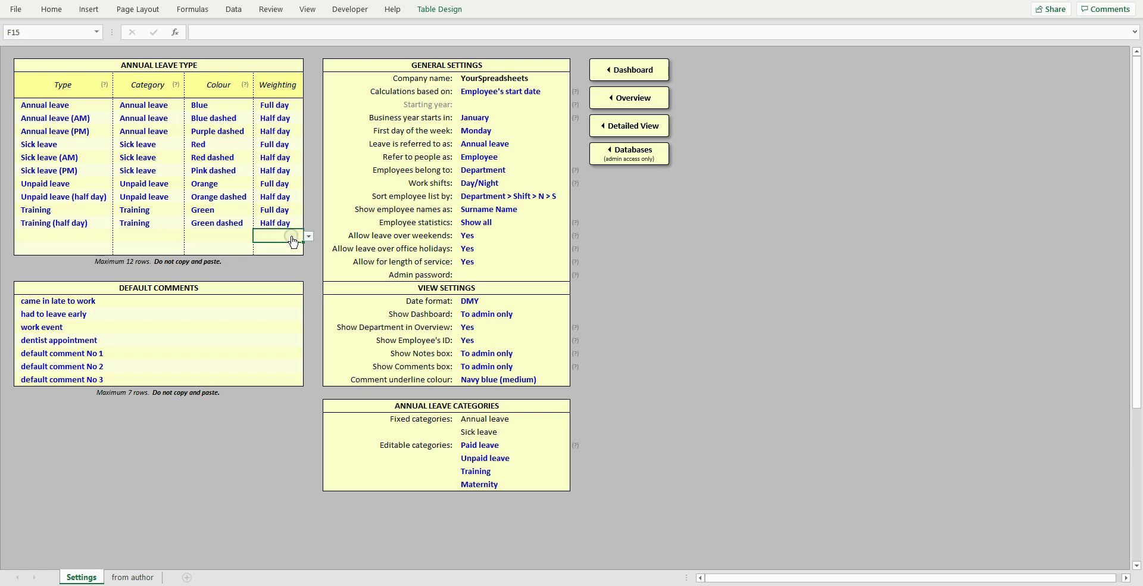
click(530, 65)
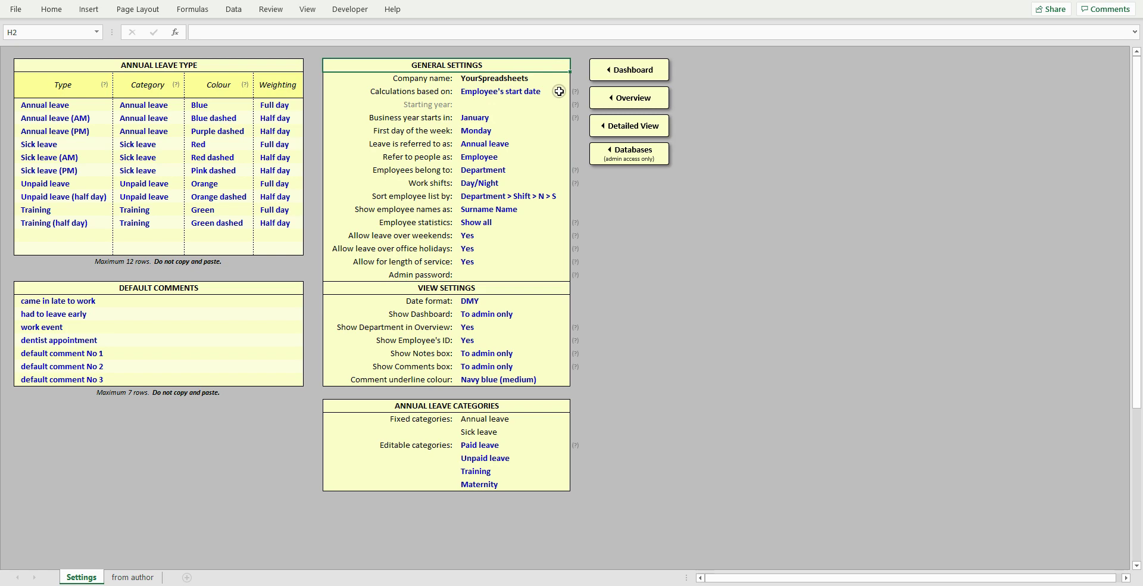
click(559, 91)
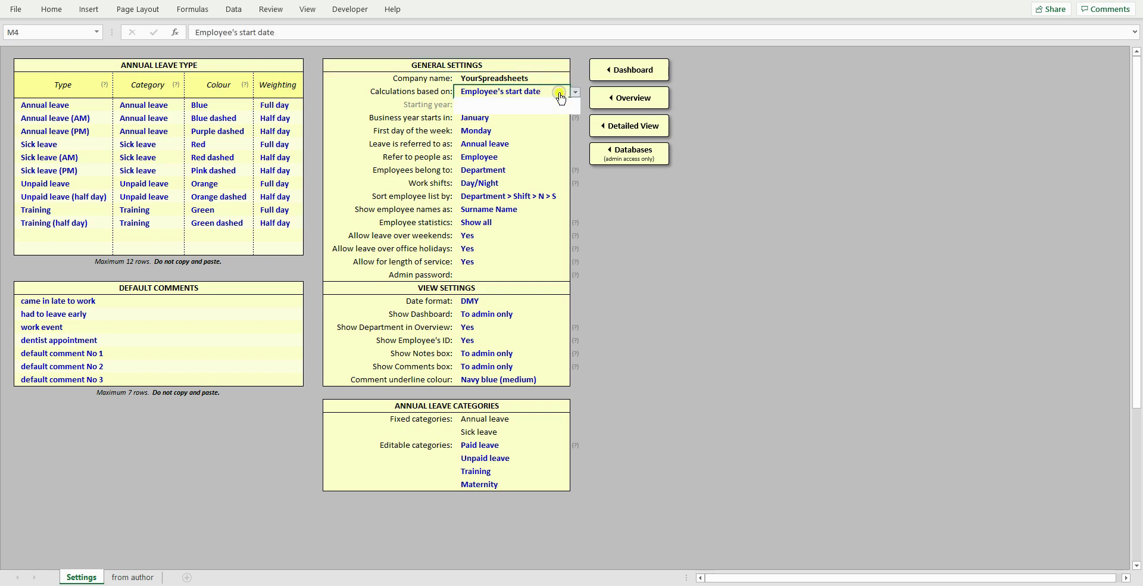
click(575, 92)
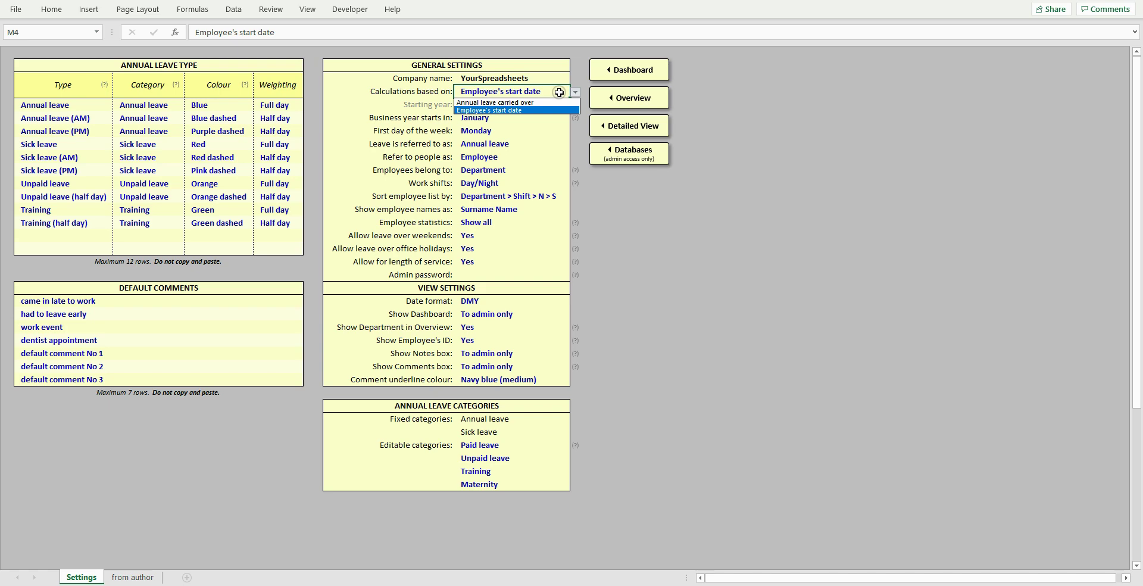
click(559, 93)
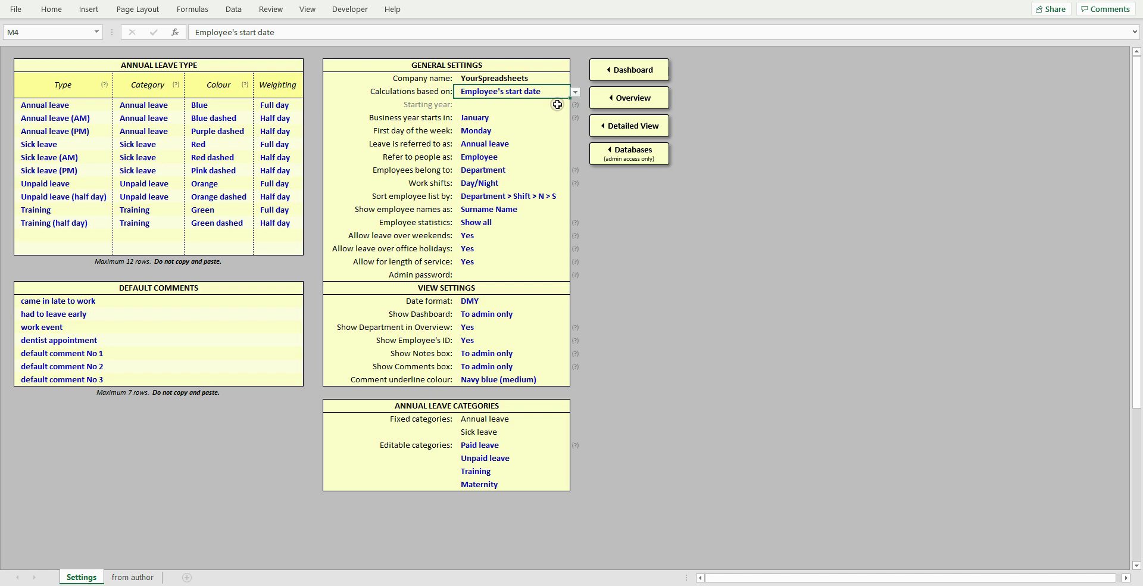
click(557, 104)
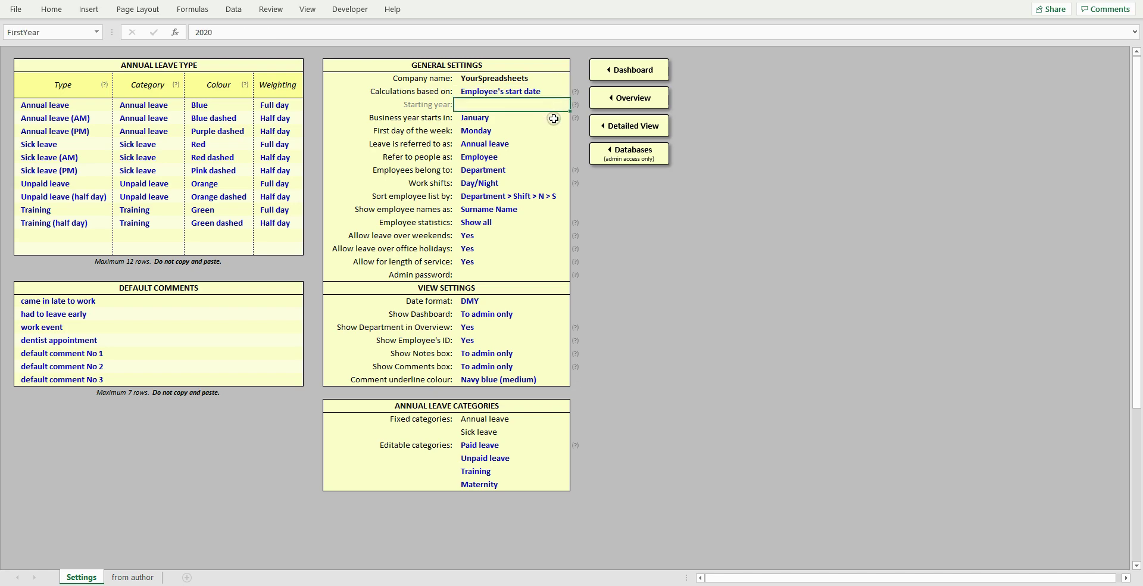
click(555, 117)
key(alt+Down)
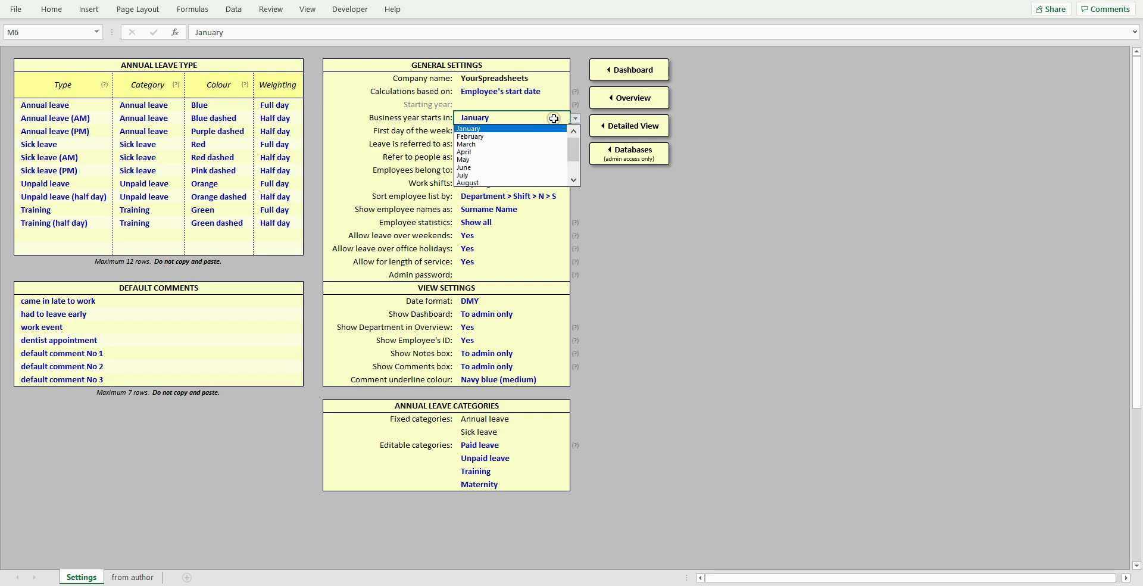
click(553, 119)
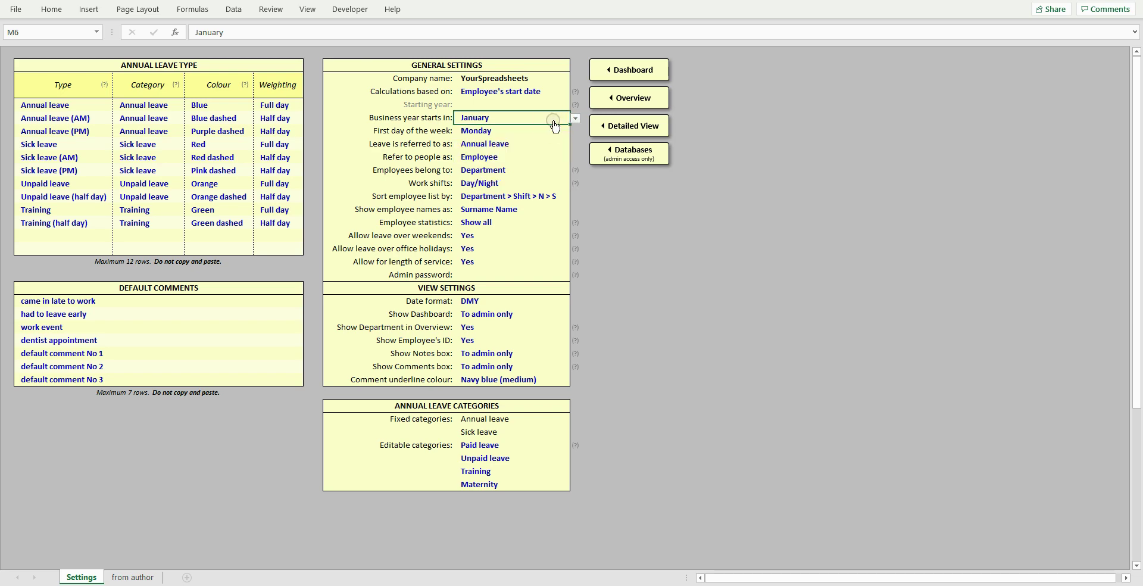
click(549, 131)
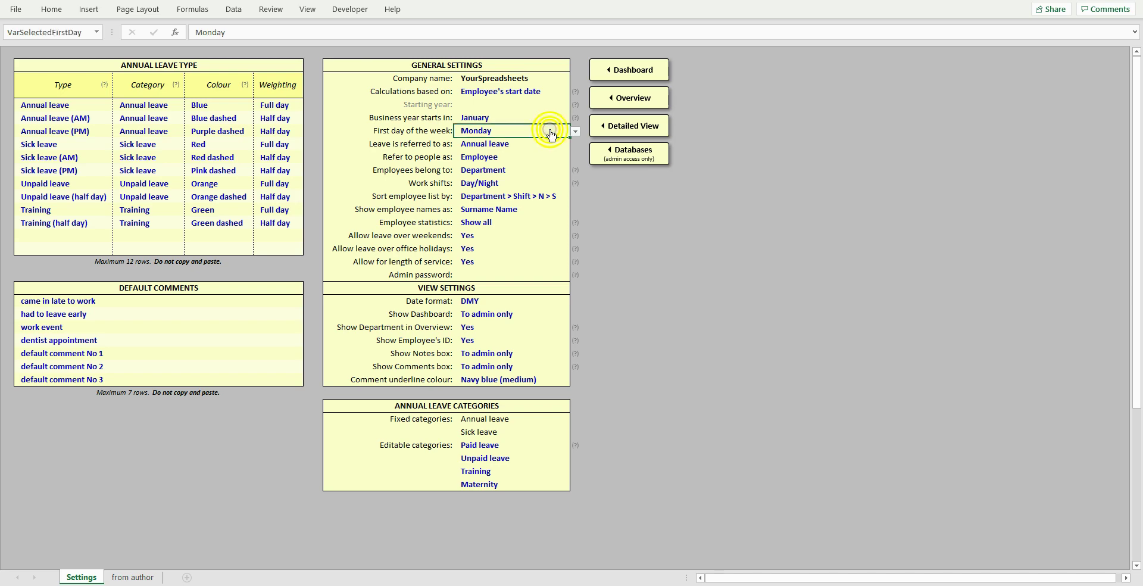
key(alt+Down)
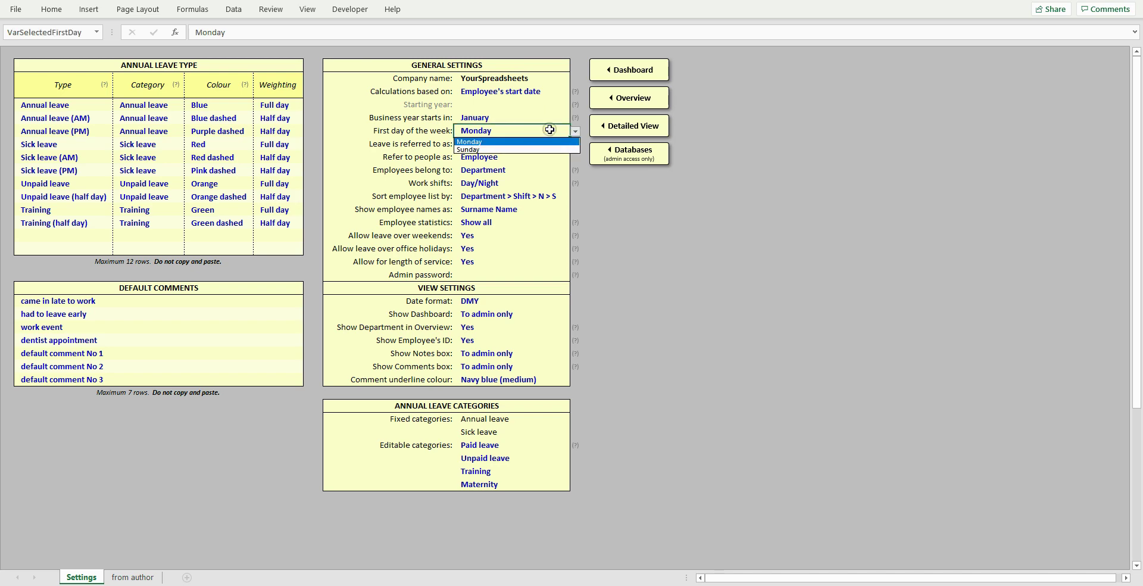
click(547, 130)
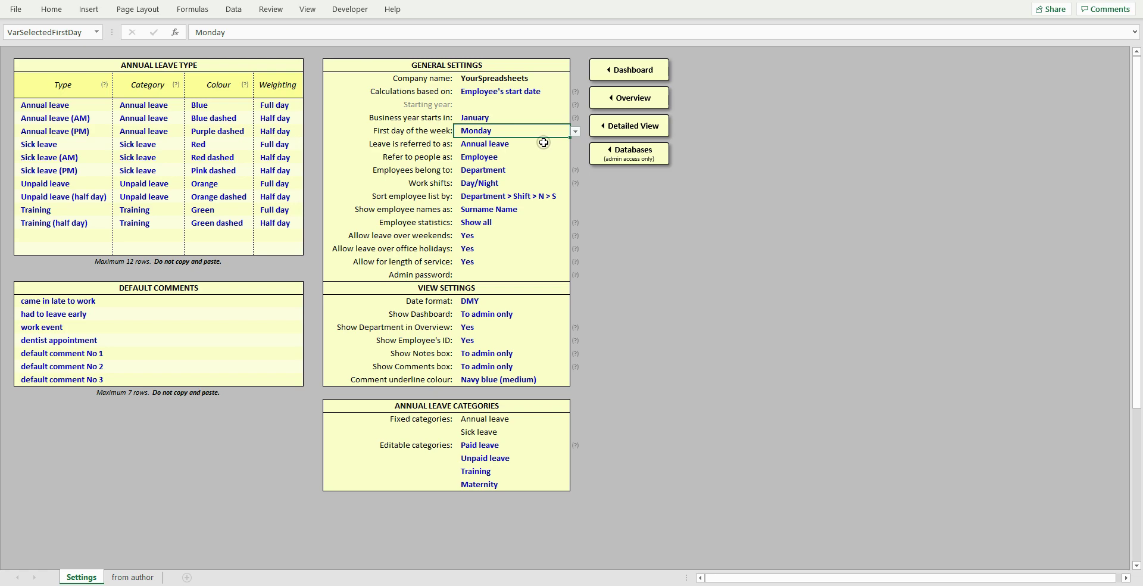
click(544, 144)
key(alt+Down)
click(544, 149)
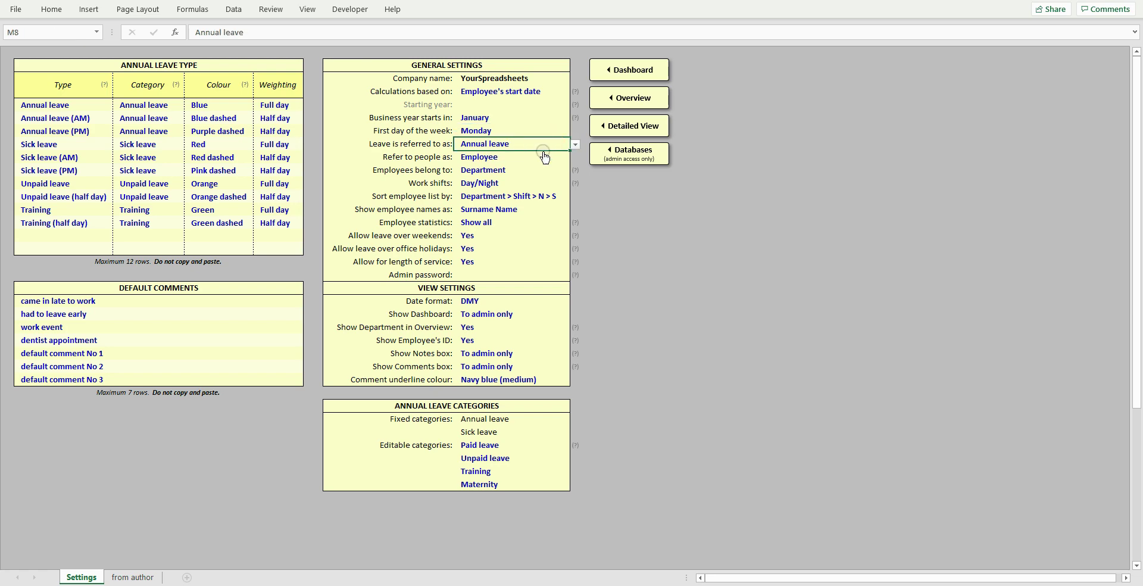
click(544, 157)
key(alt+Down)
click(544, 155)
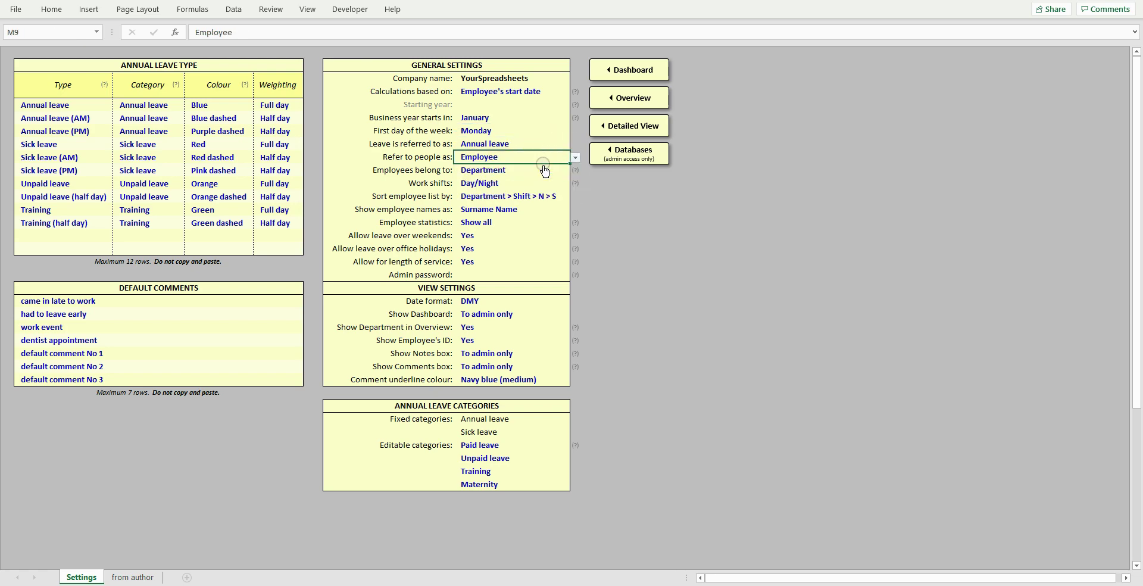
click(543, 173)
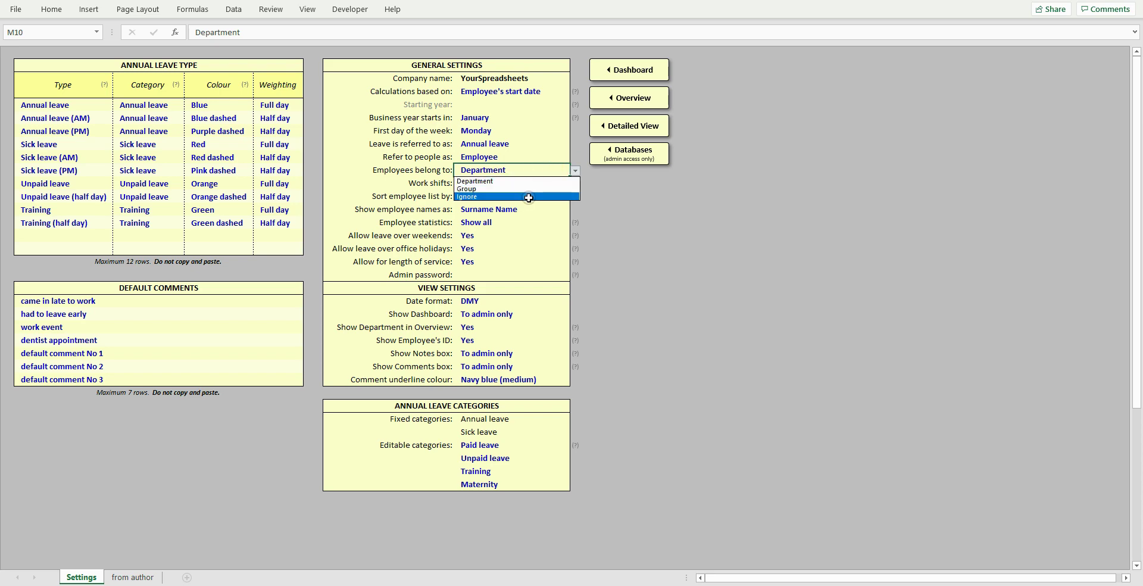
click(529, 181)
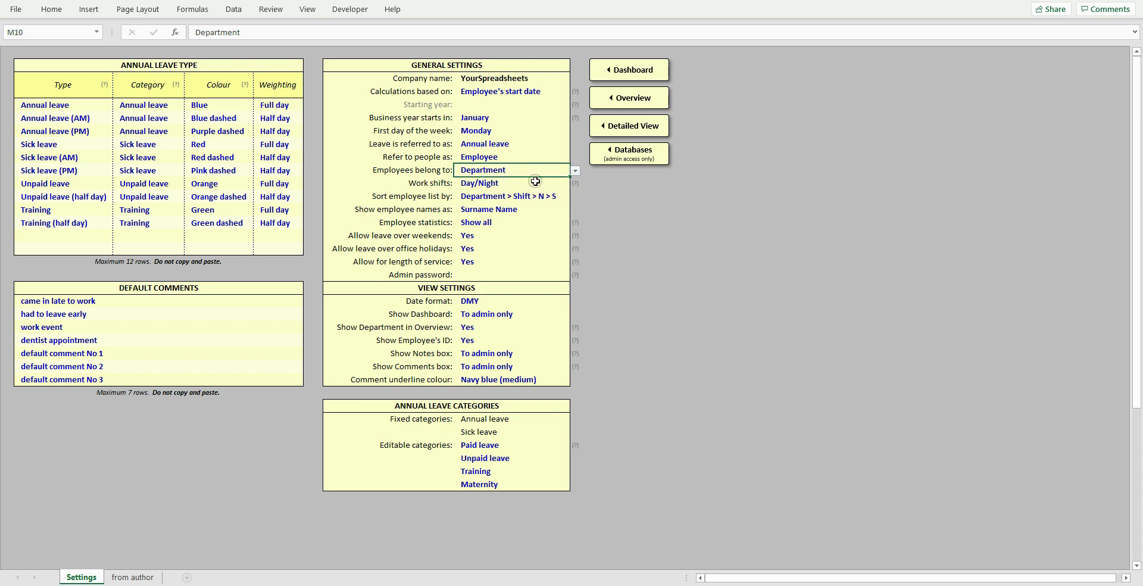
click(535, 181)
click(537, 191)
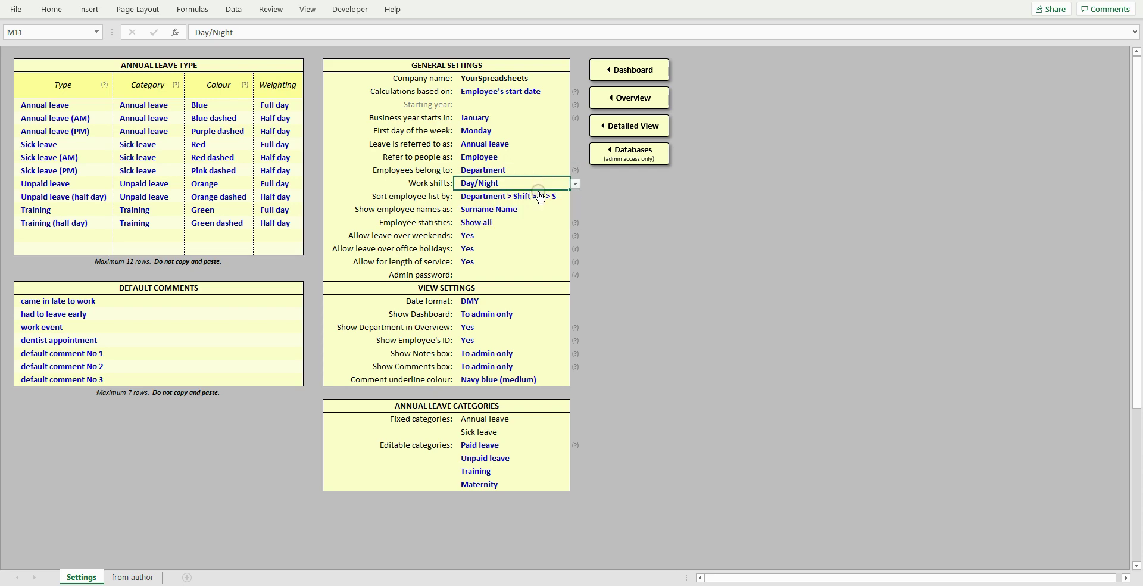
click(539, 196)
click(574, 197)
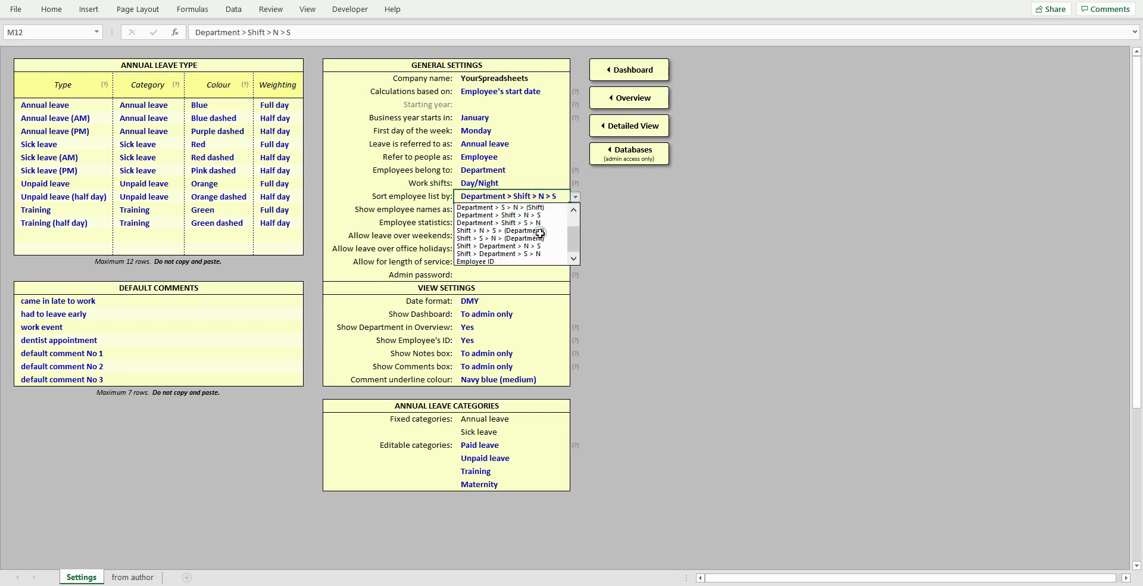
click(542, 197)
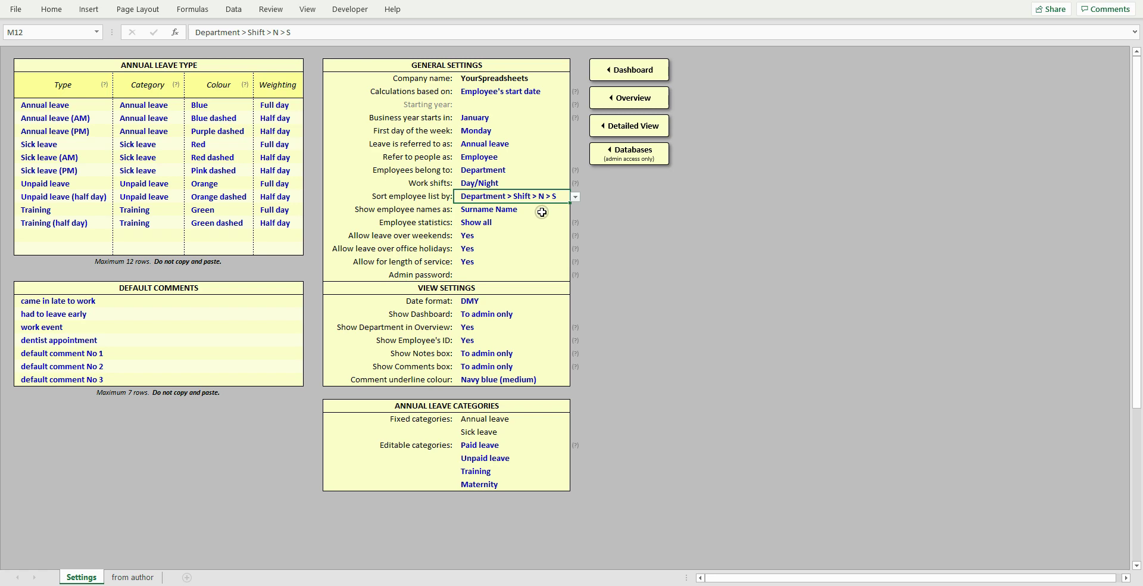
click(541, 212)
key(alt+Down)
click(544, 212)
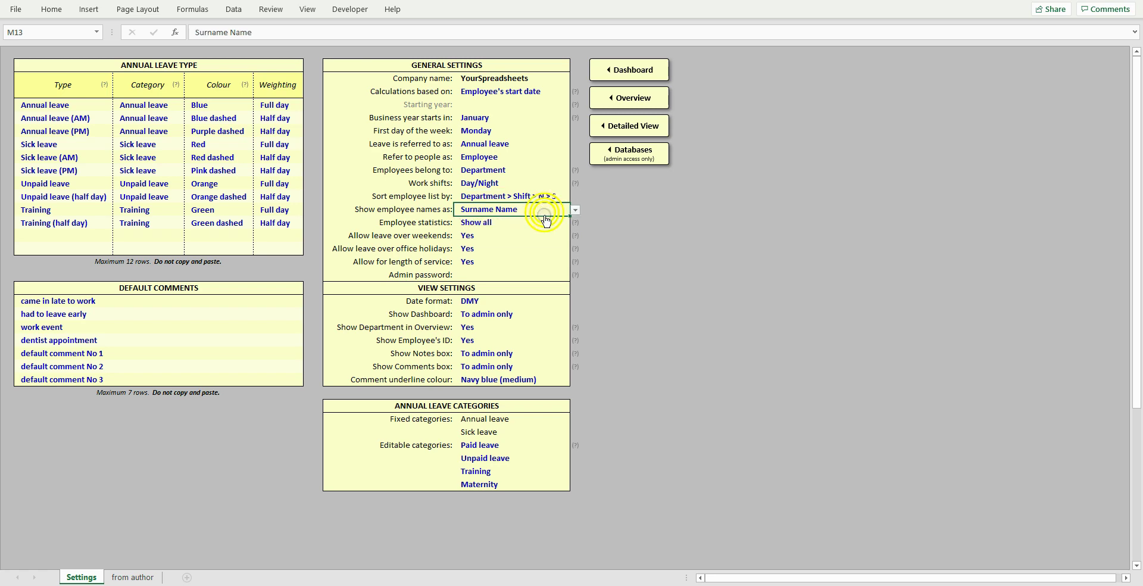
click(538, 225)
key(alt+Down)
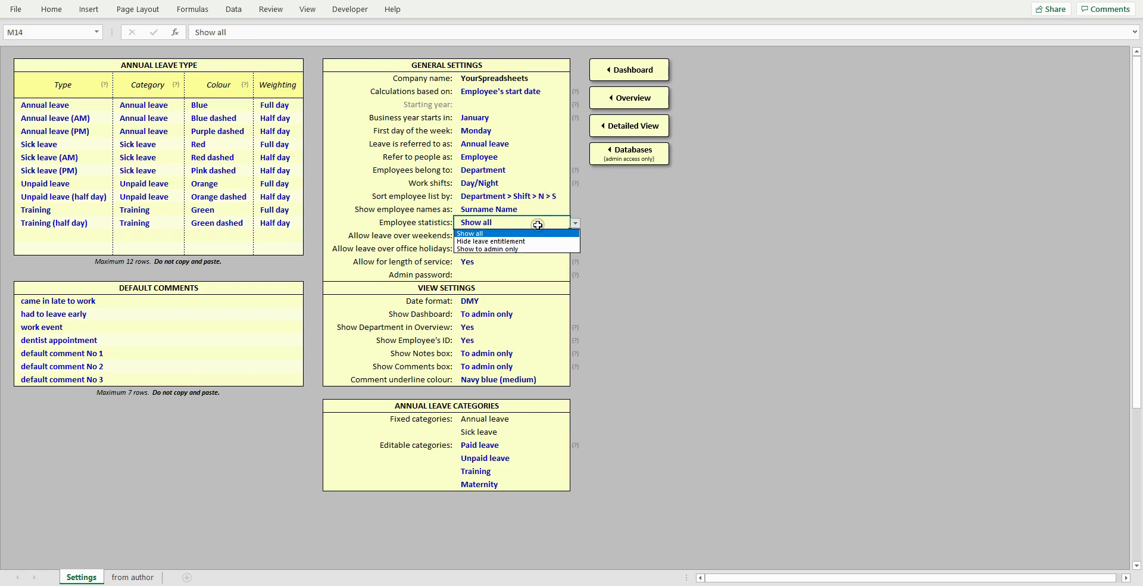
click(538, 225)
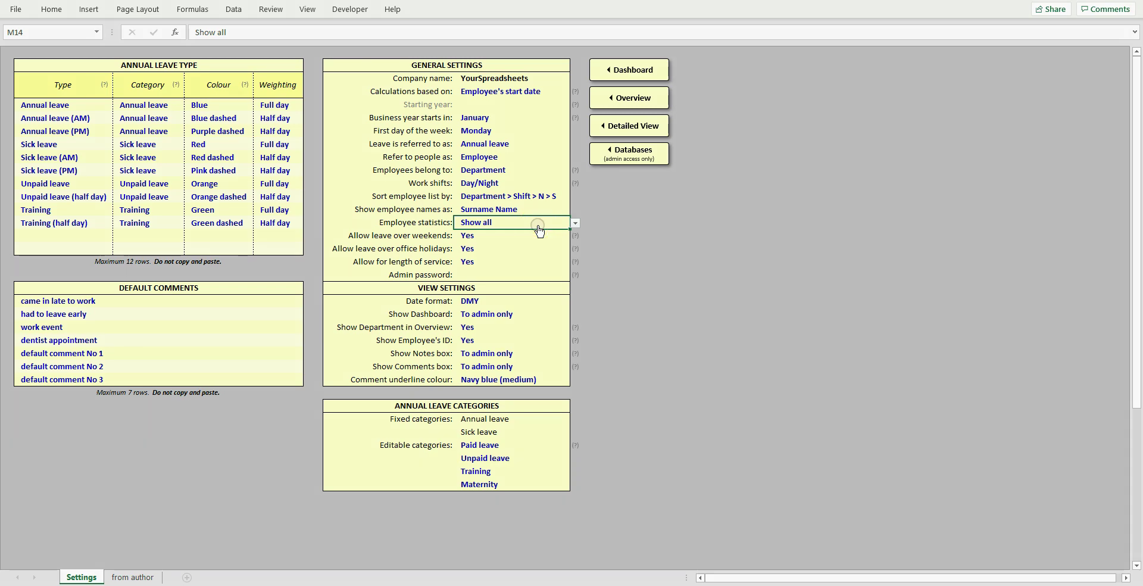
click(539, 234)
key(alt+Down)
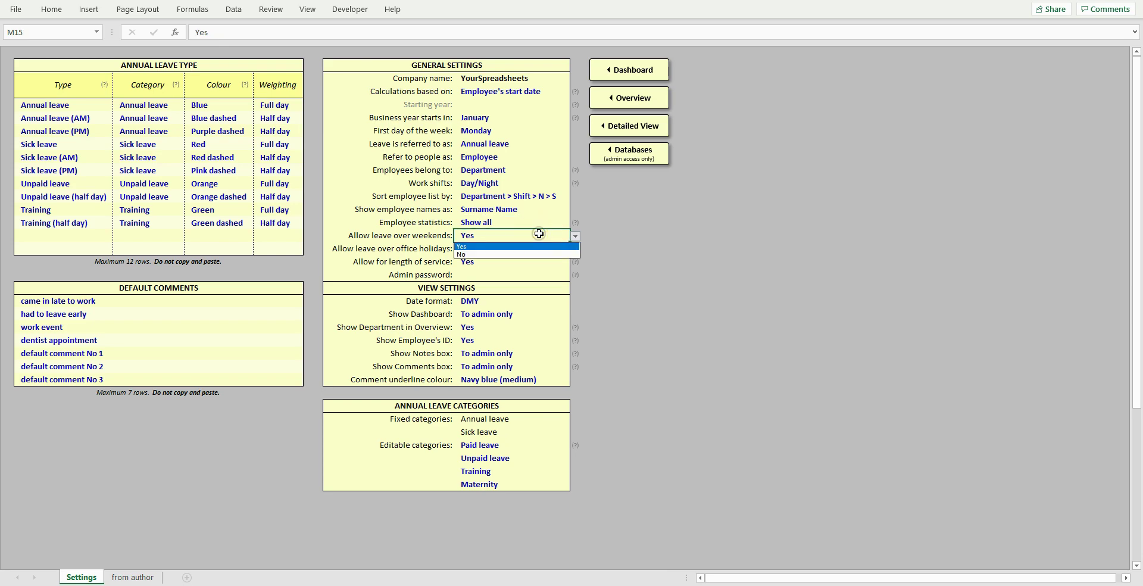
click(539, 234)
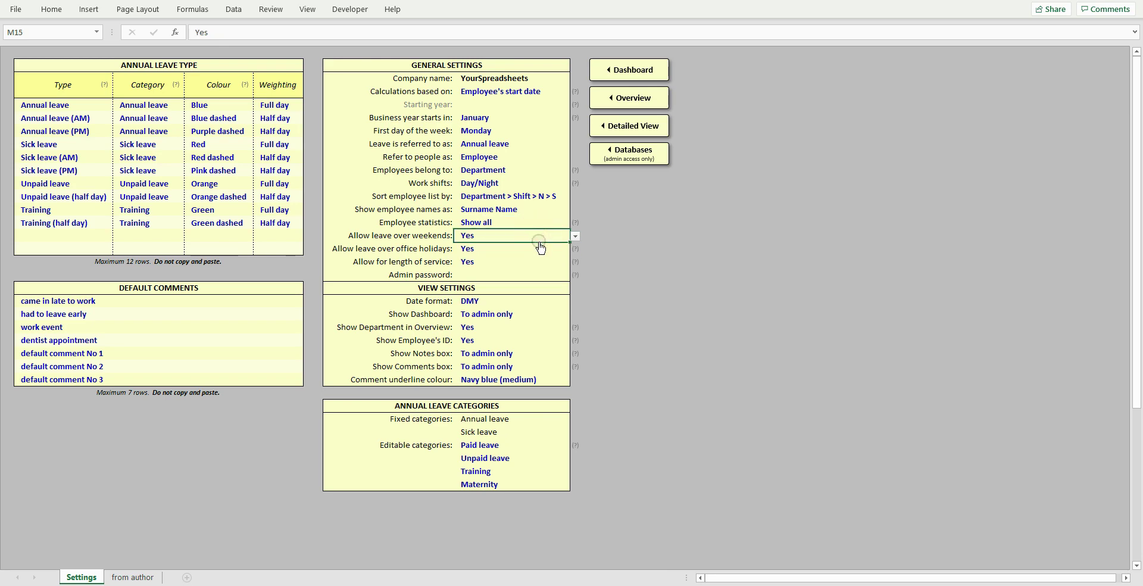
click(537, 248)
click(535, 264)
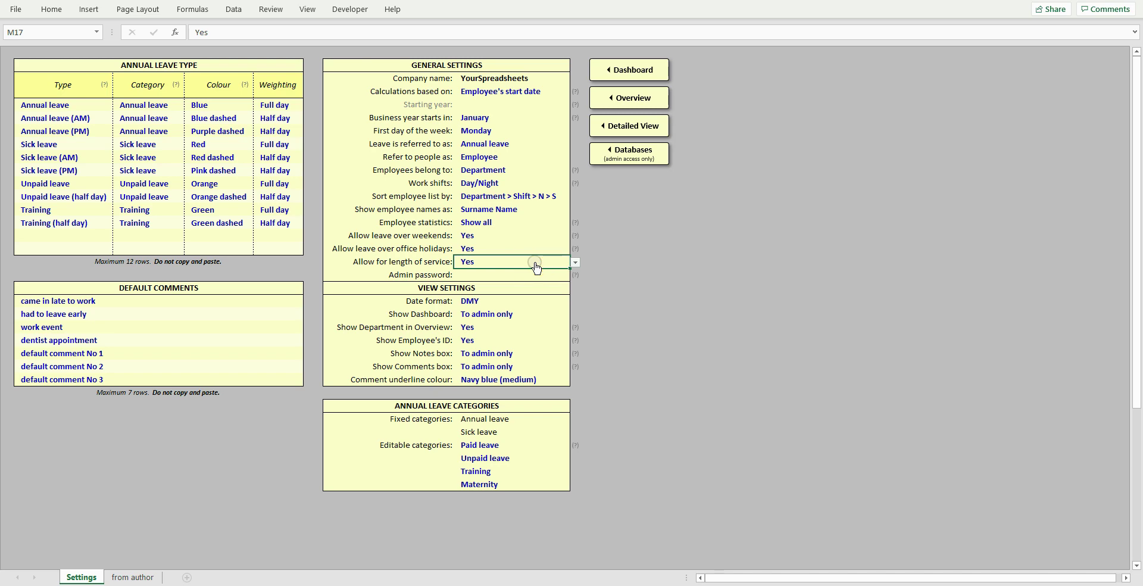
key(alt+Down)
key(Tab)
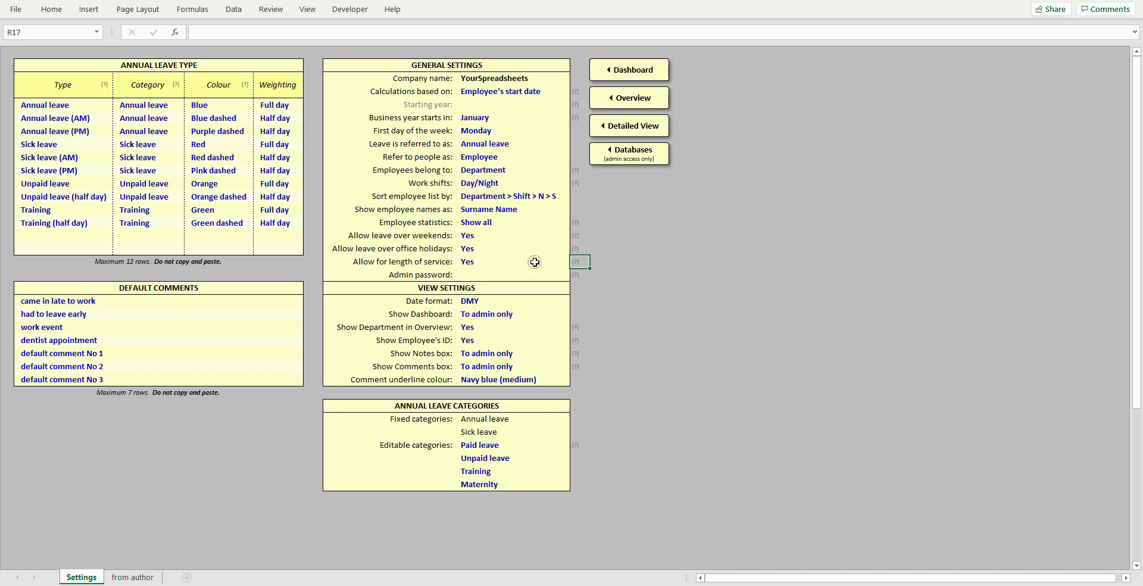
click(575, 262)
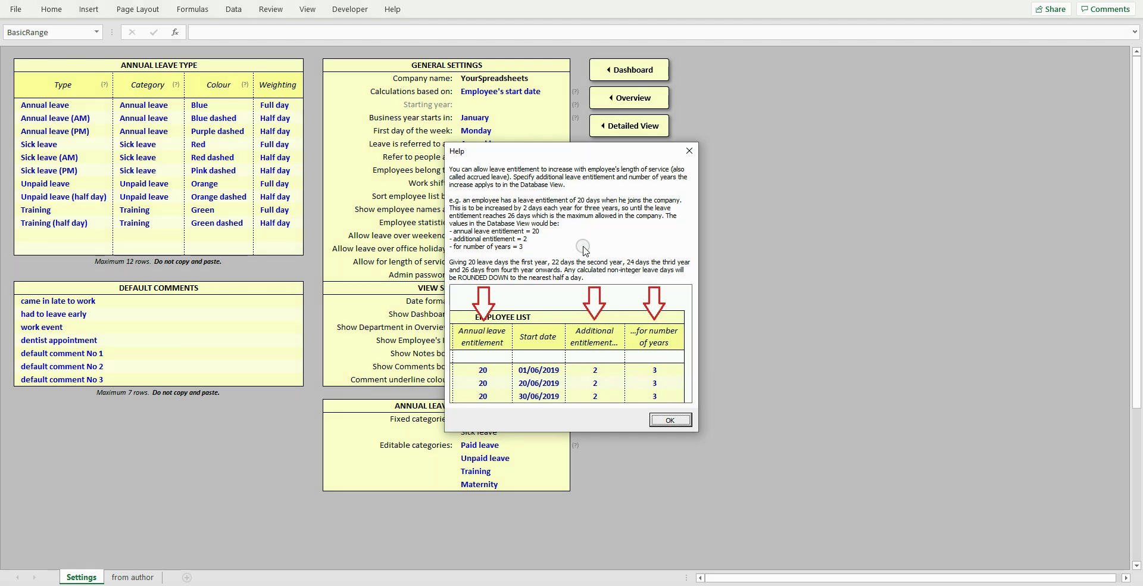
click(666, 419)
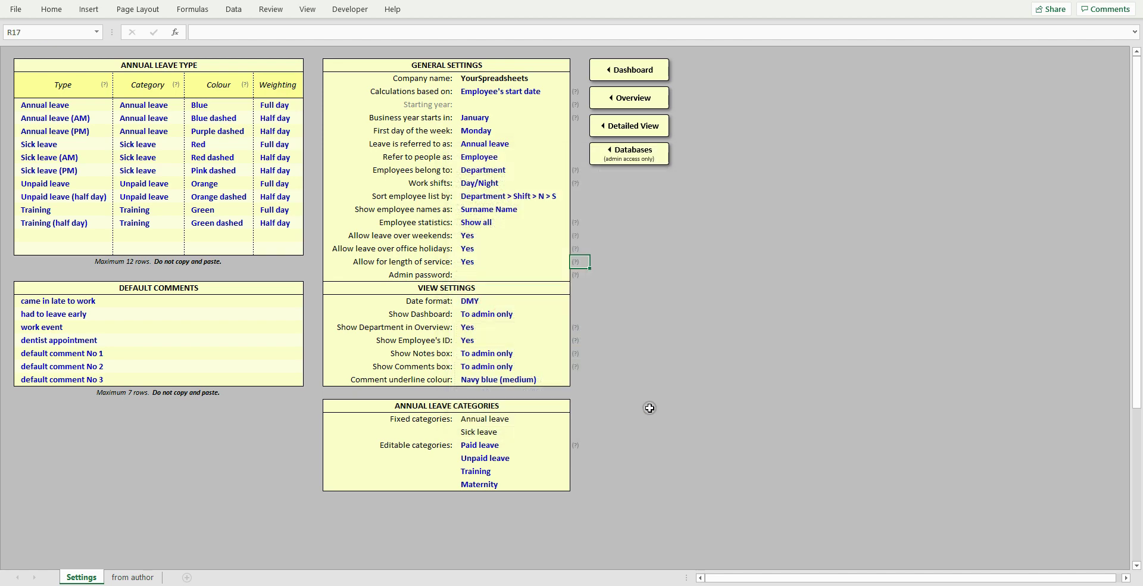
click(535, 276)
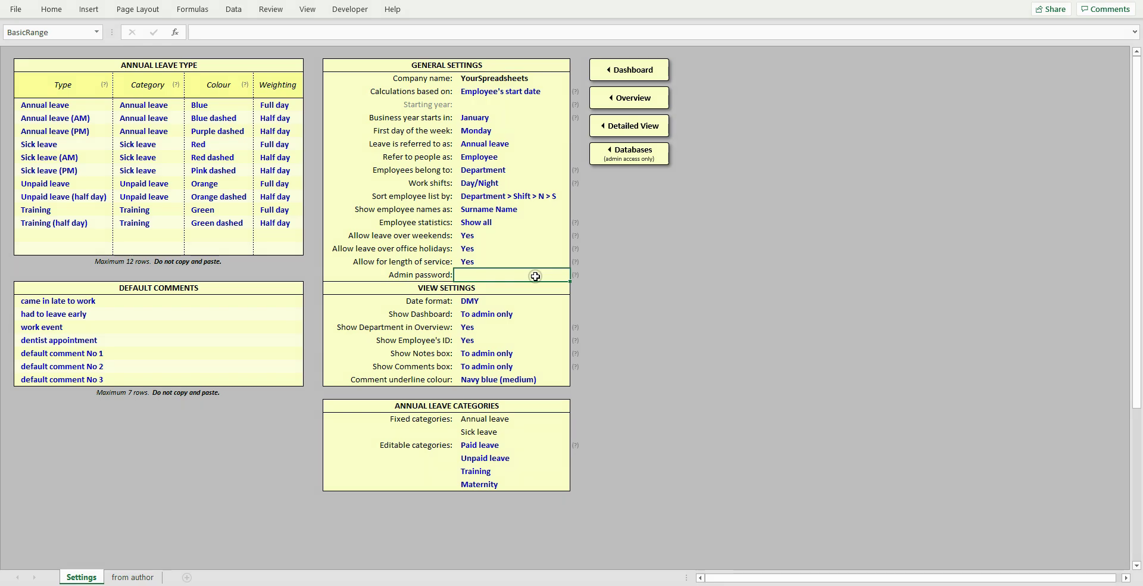
click(538, 301)
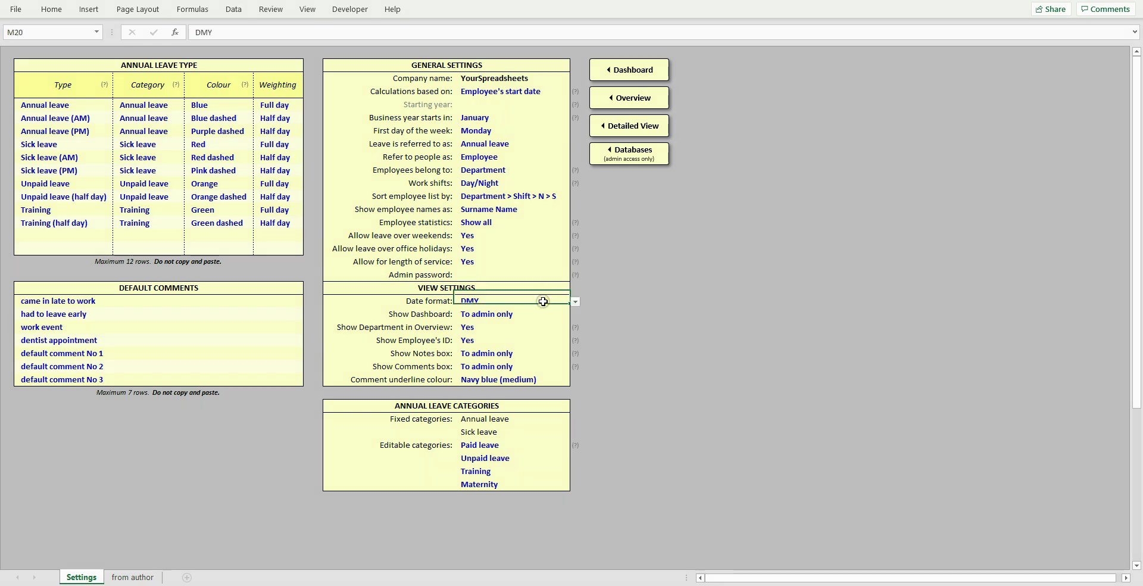
key(alt+Down)
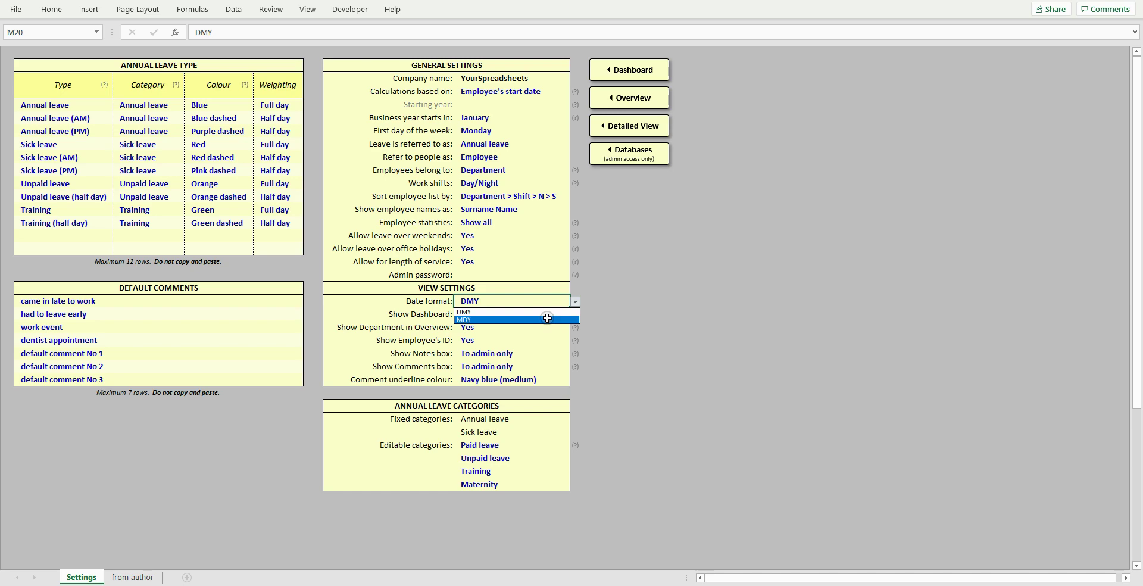
click(546, 294)
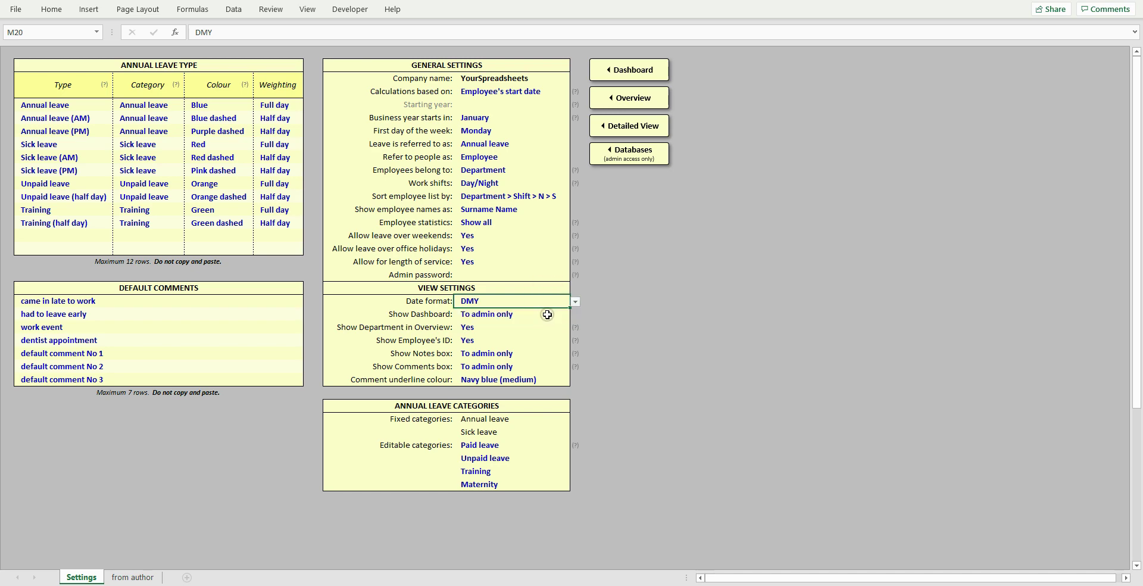
click(545, 314)
key(alt+Down)
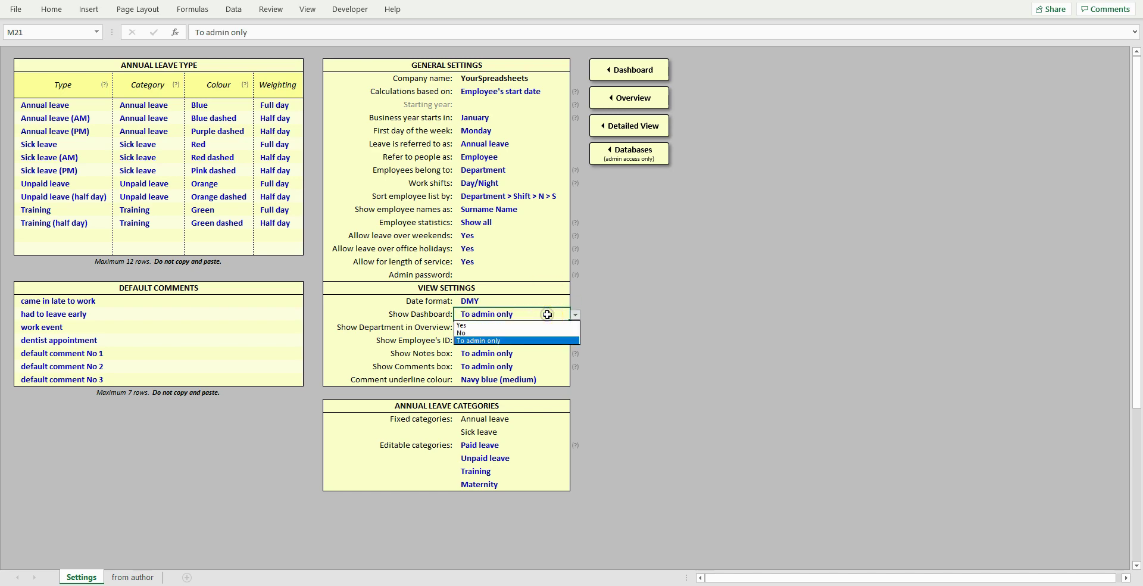
click(547, 314)
click(548, 327)
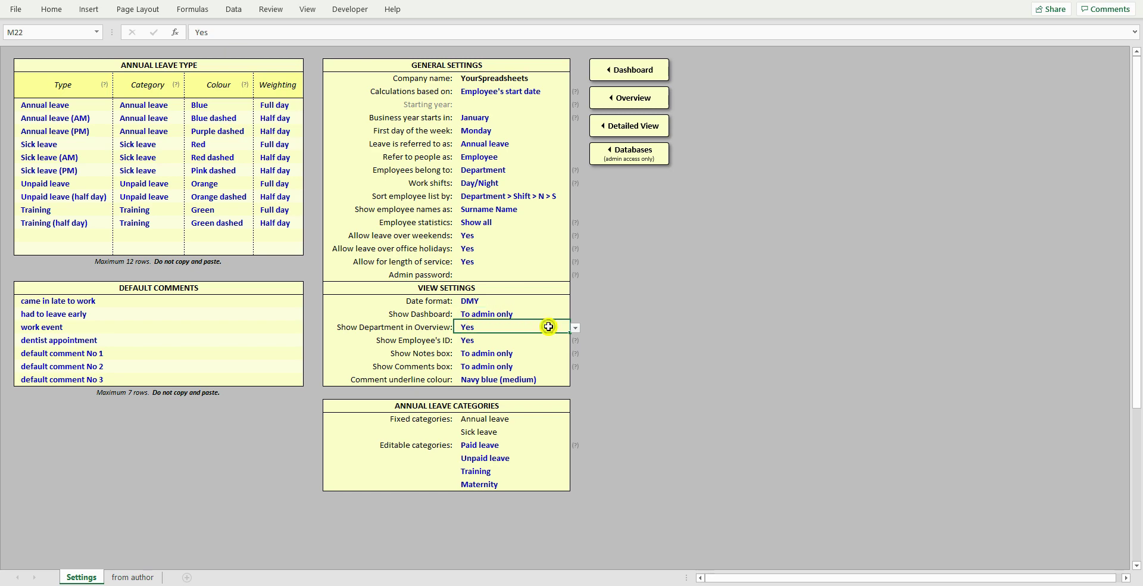
key(alt+Down)
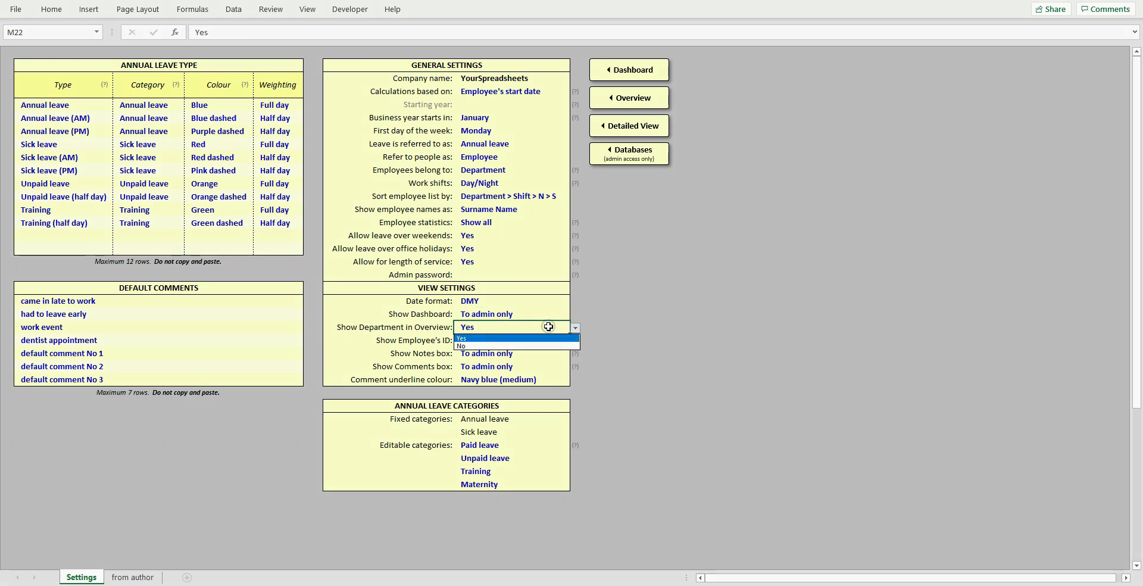
key(Return)
click(546, 340)
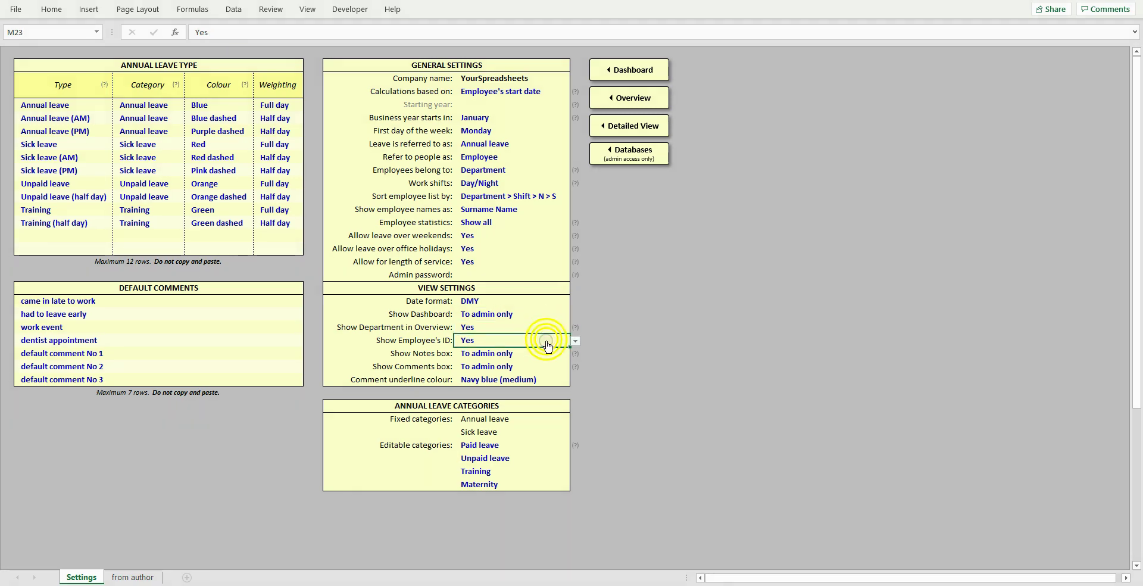
key(alt+Down)
click(545, 350)
click(545, 353)
key(alt+Down)
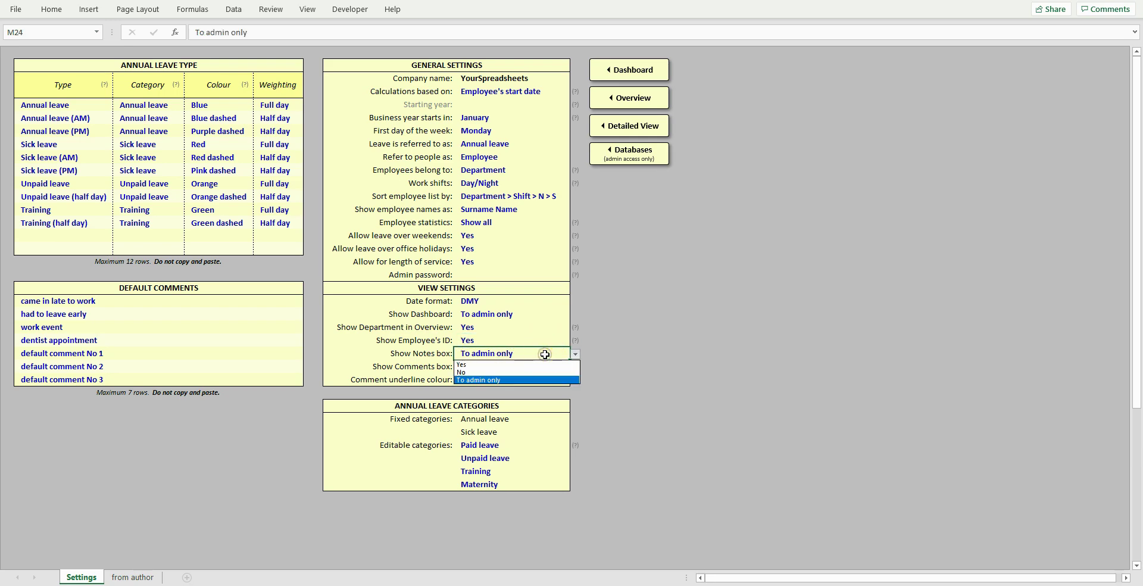
key(Return)
click(543, 366)
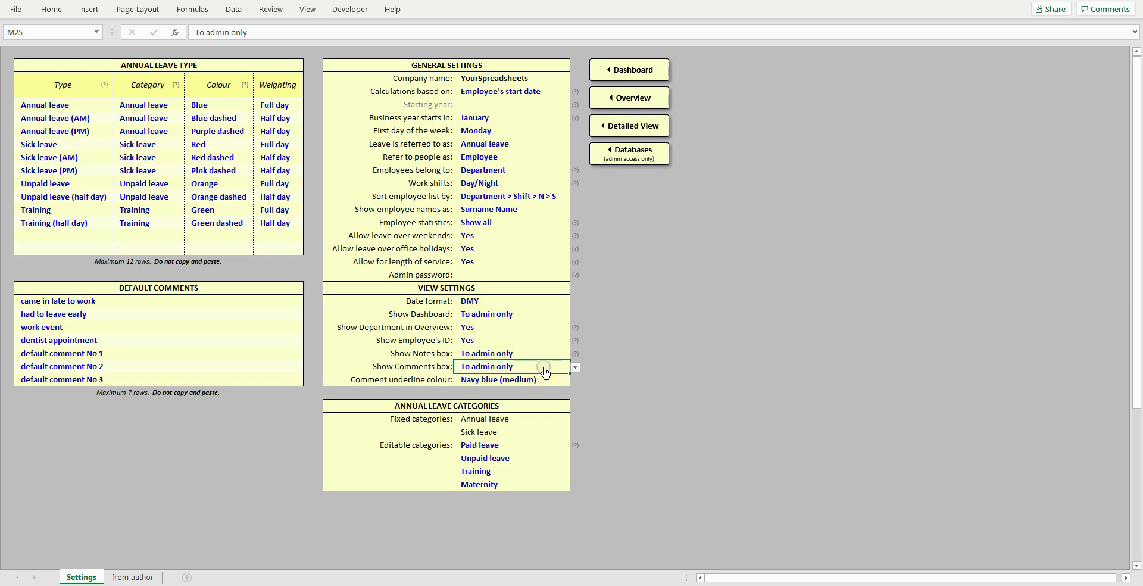
key(alt+Down)
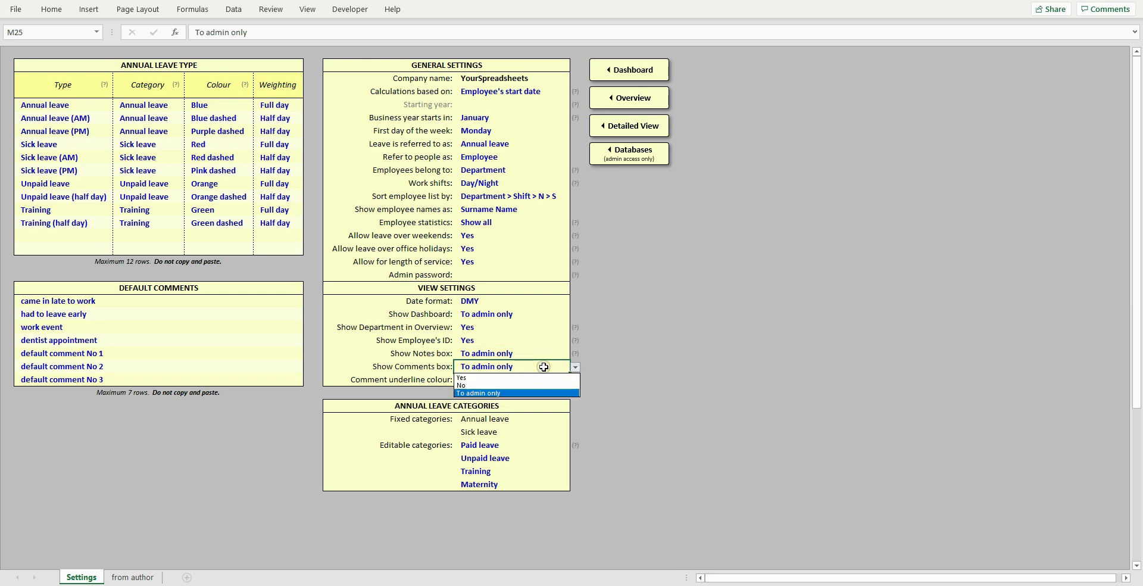
key(Return)
click(544, 380)
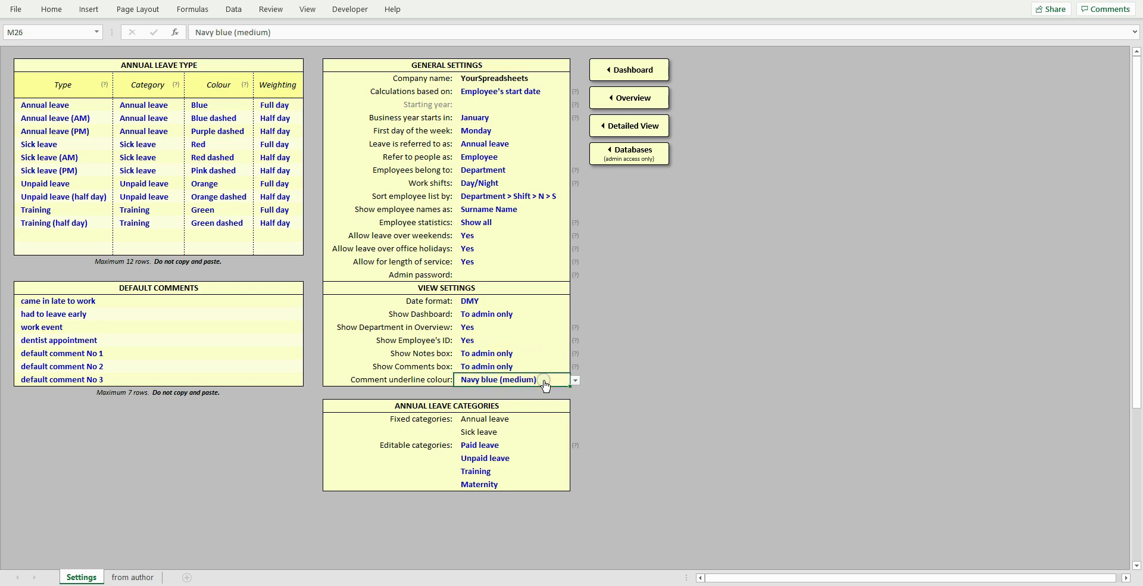
key(alt+Down)
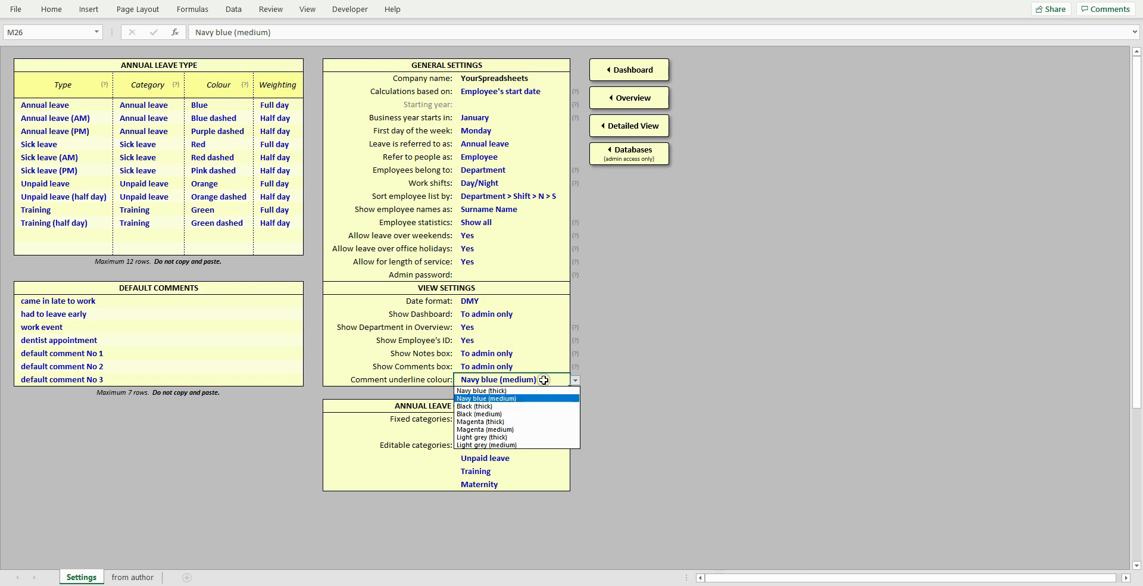
click(544, 379)
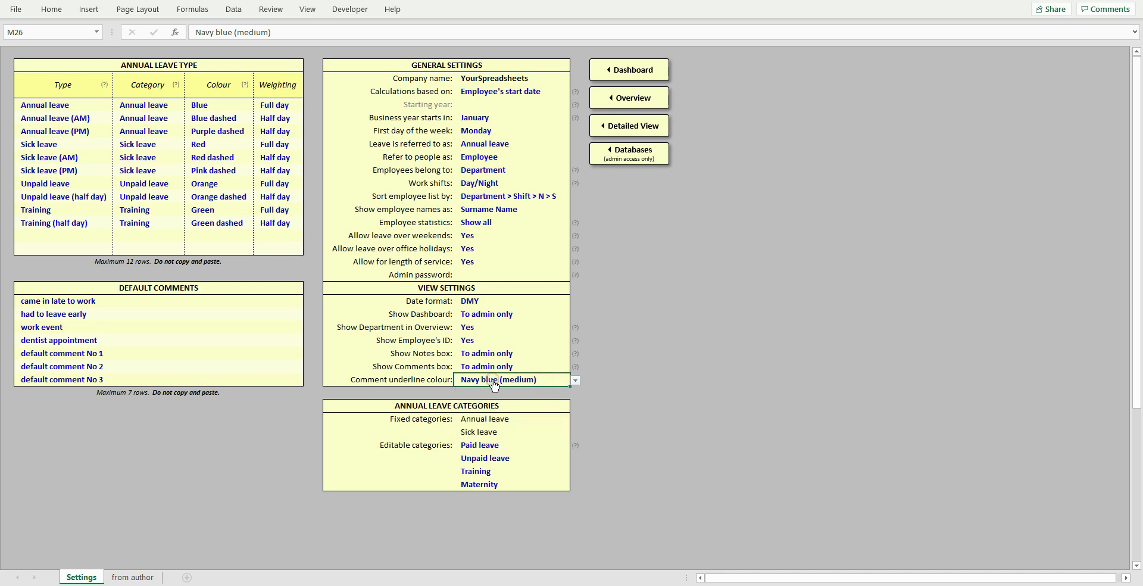
- Select the Default Comments list, then read and dismiss the Employee statistics help
drag(270, 301, 259, 377)
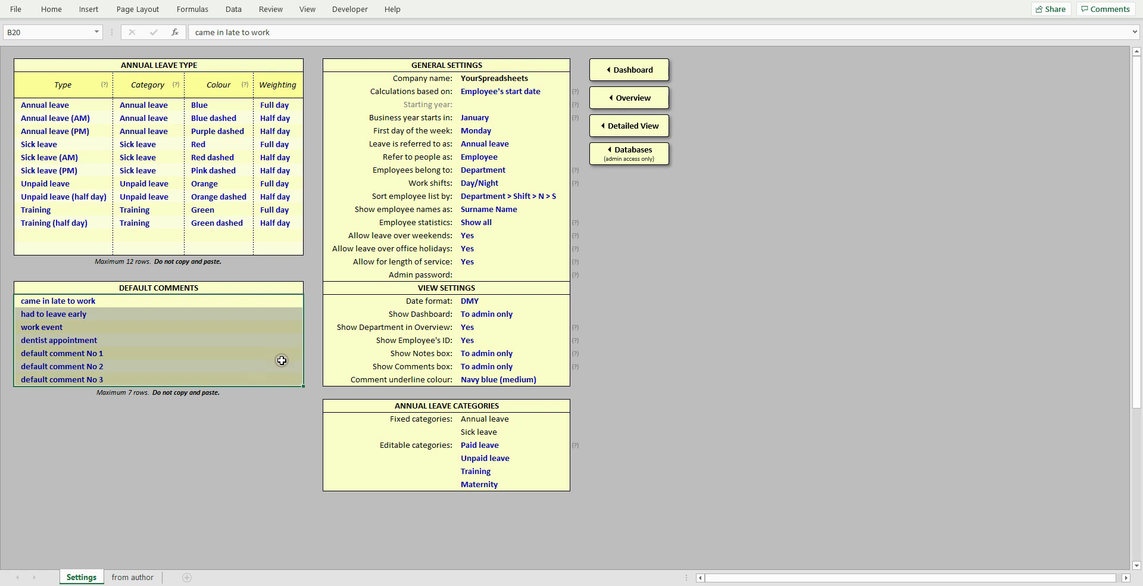
click(277, 339)
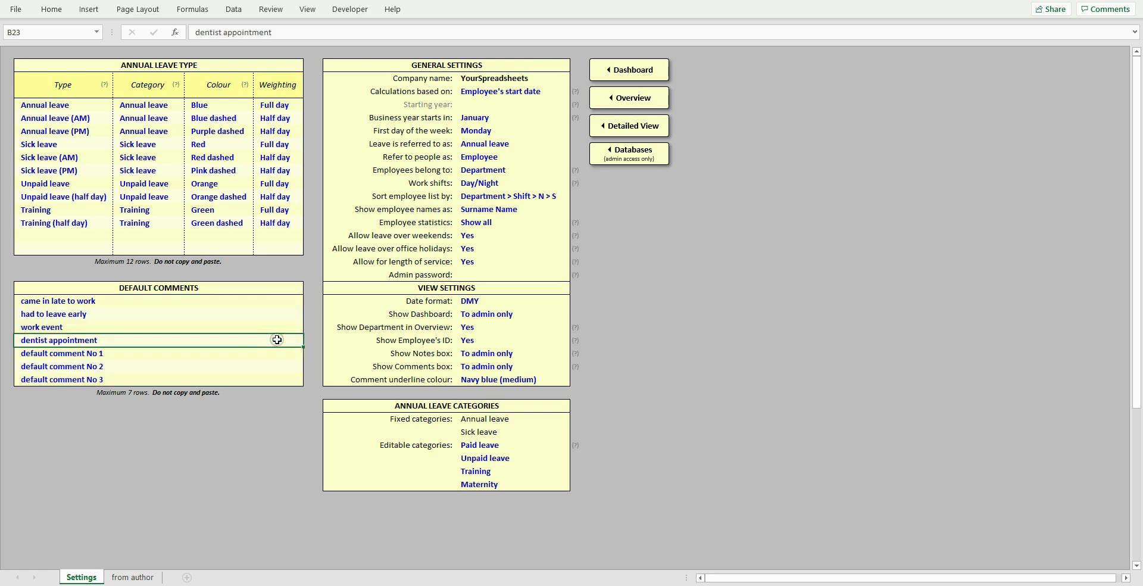
click(582, 222)
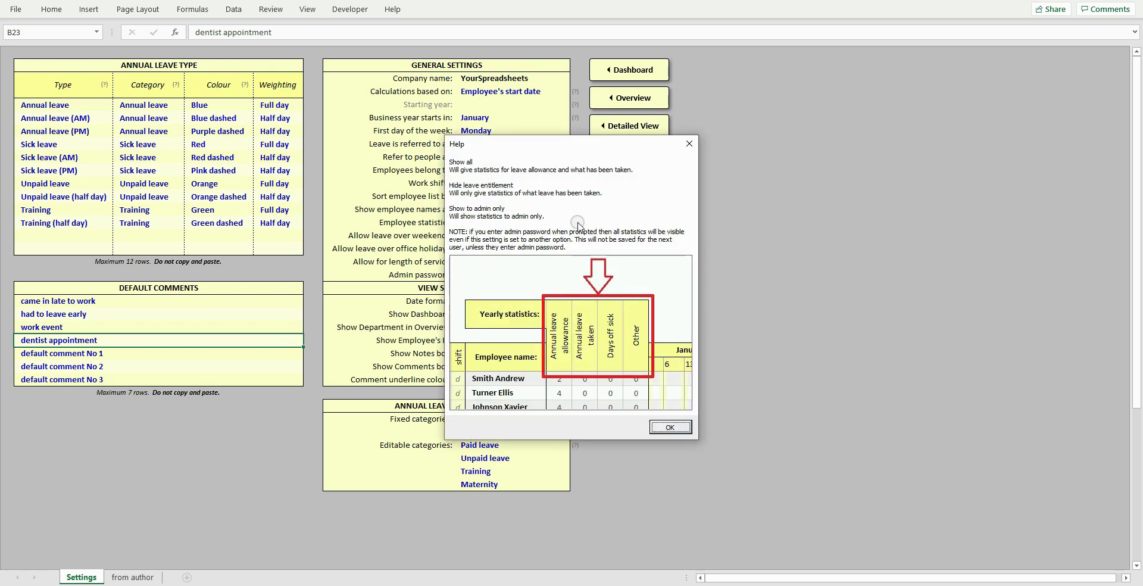
click(669, 427)
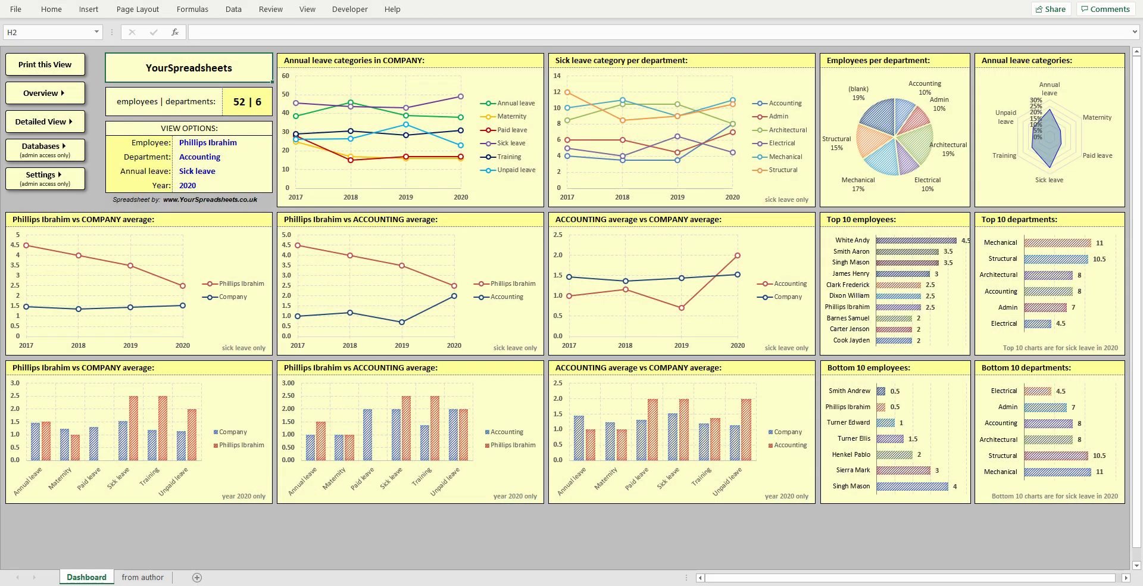